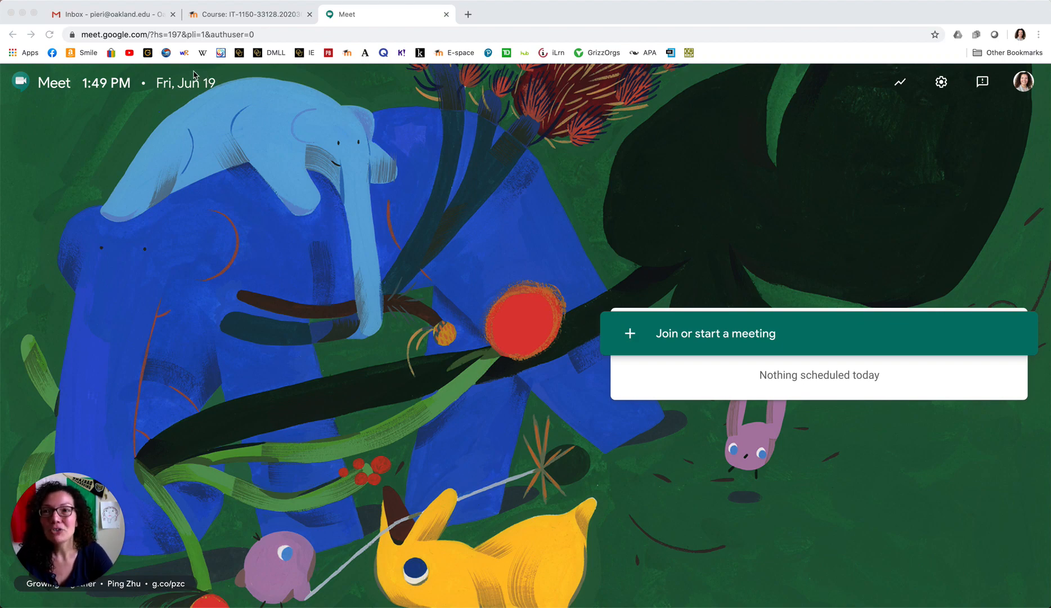
Leave the Meet start page and bring the Gmail inbox tab to the front.
click(112, 17)
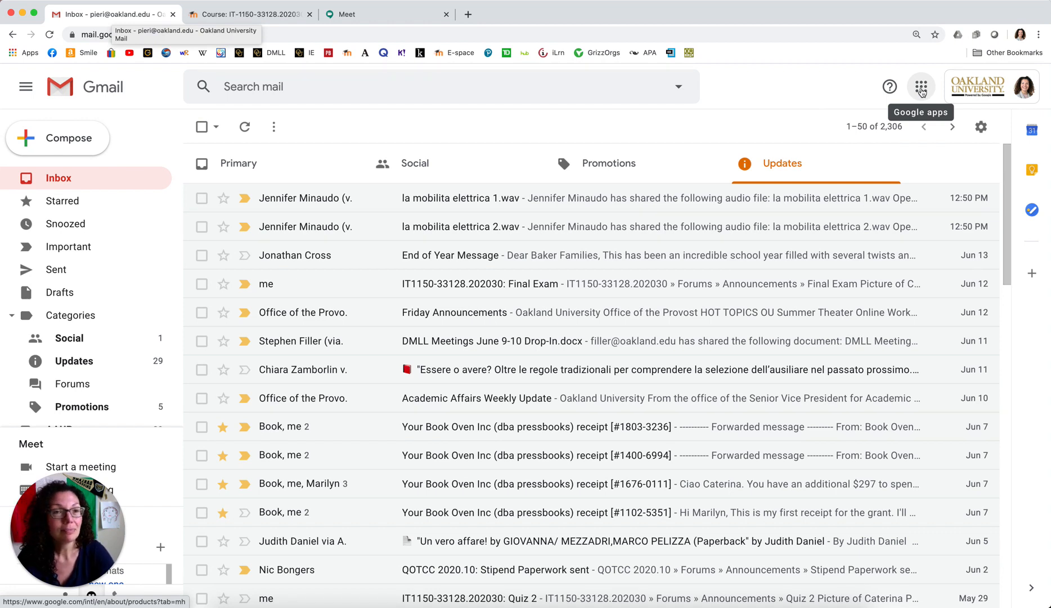
Launch Google Calendar in a new tab from Gmail's Google apps panel.
click(921, 87)
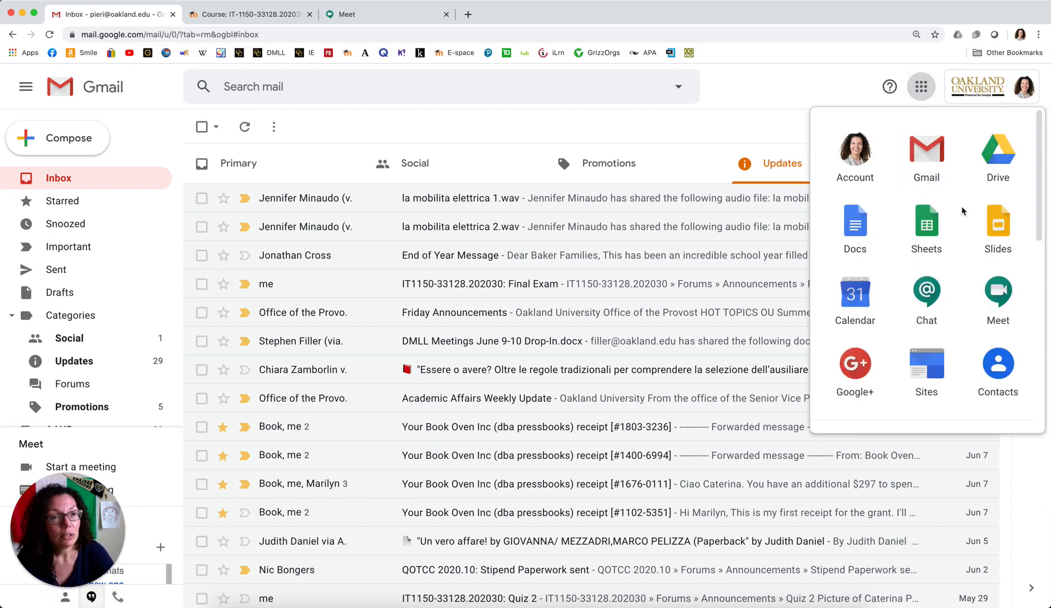
scroll(962, 211, down, 3)
scroll(962, 211, down, 1)
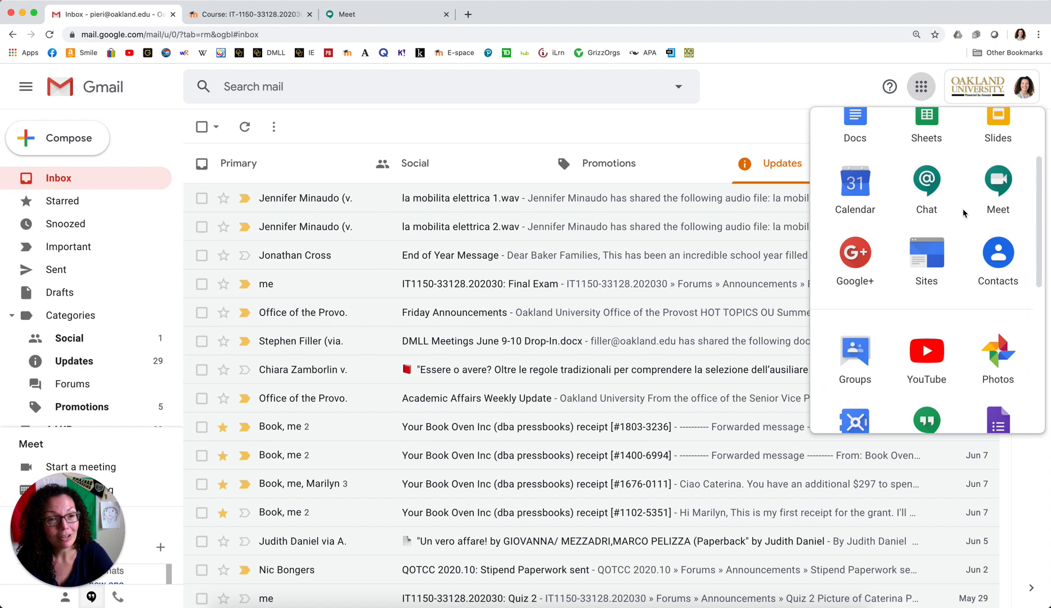
scroll(964, 211, down, 3)
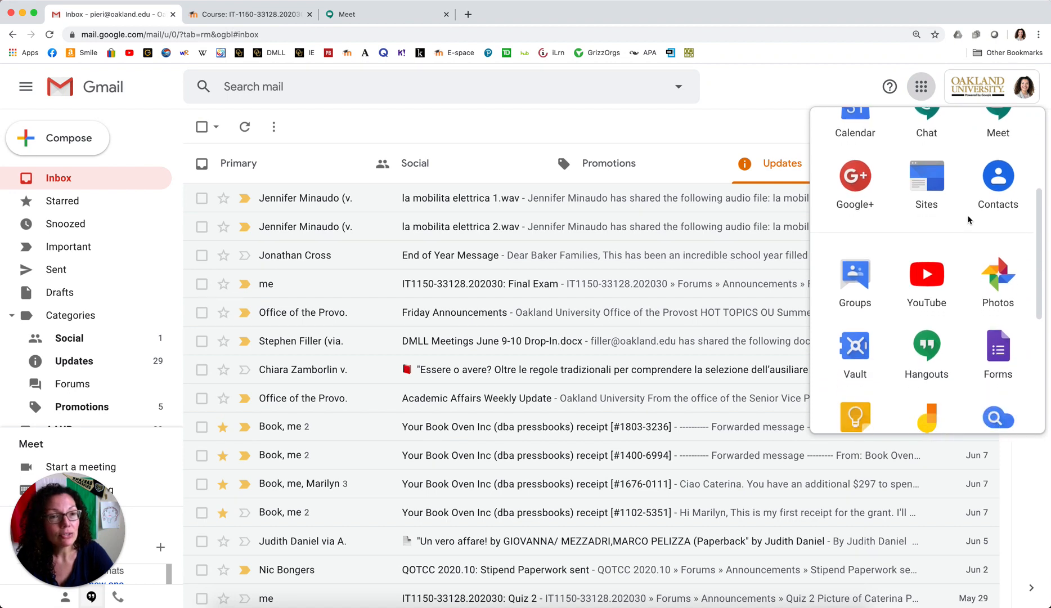
scroll(967, 219, down, 2)
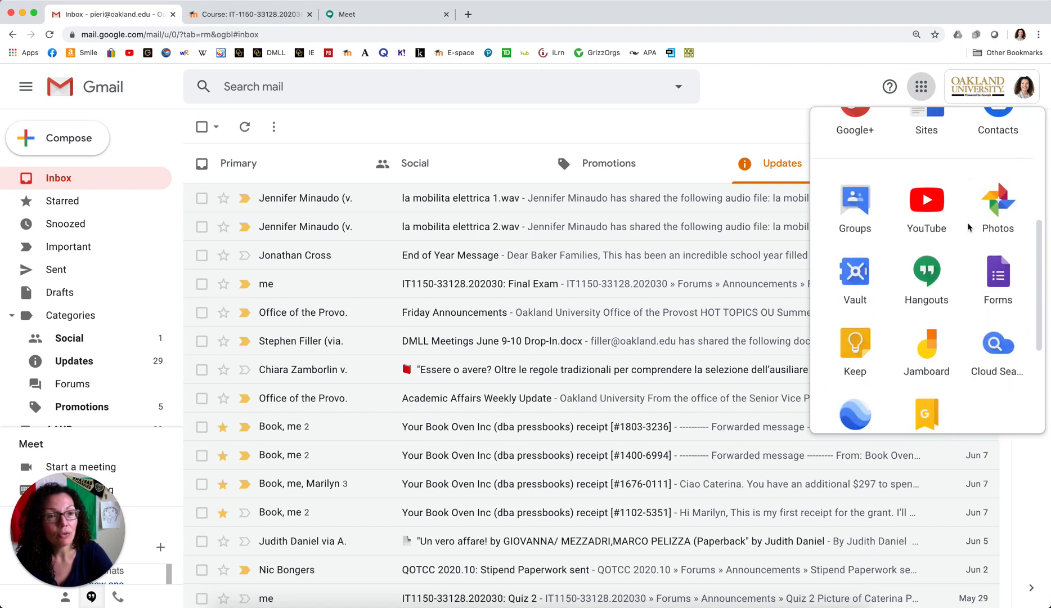
scroll(969, 225, down, 3)
scroll(967, 253, down, 2)
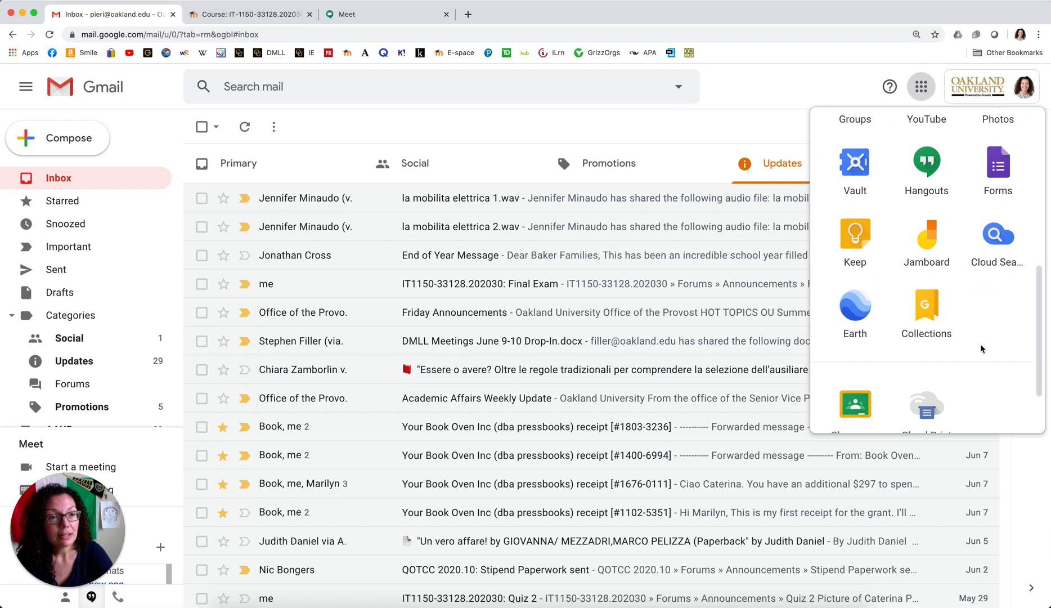
scroll(982, 343, down, 3)
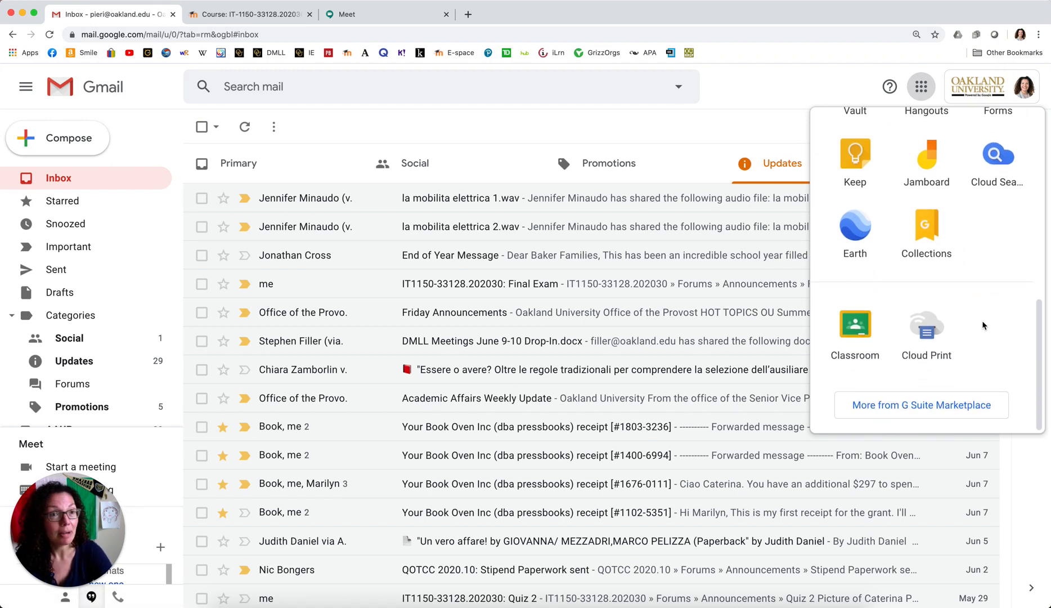
scroll(976, 287, up, 6)
scroll(976, 290, up, 6)
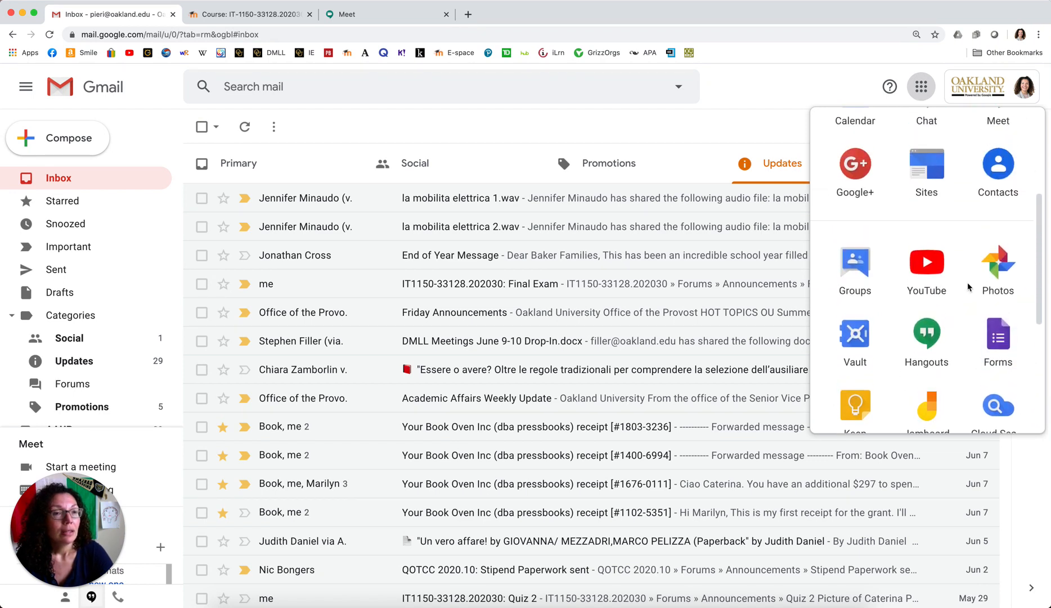
scroll(969, 287, up, 2)
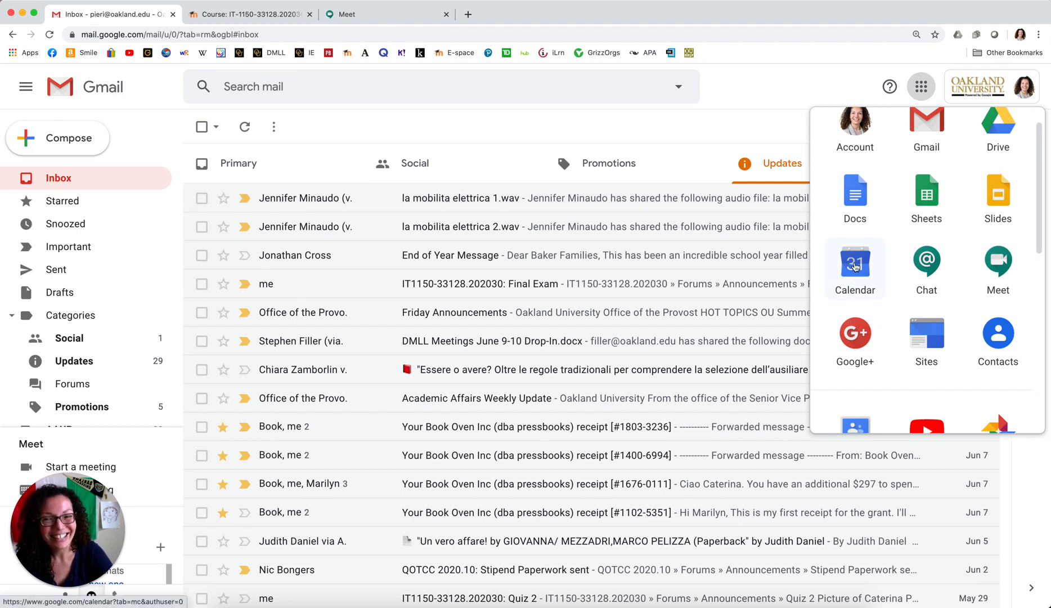
click(855, 266)
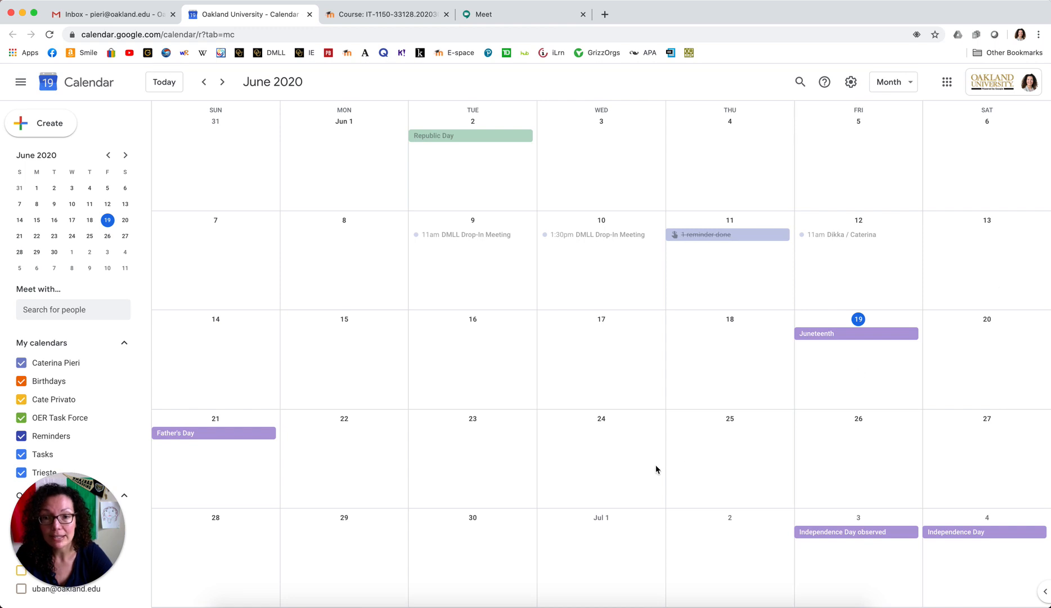
Create an all-day event on Jun 29, 2020 and expand it to the full details page.
click(345, 541)
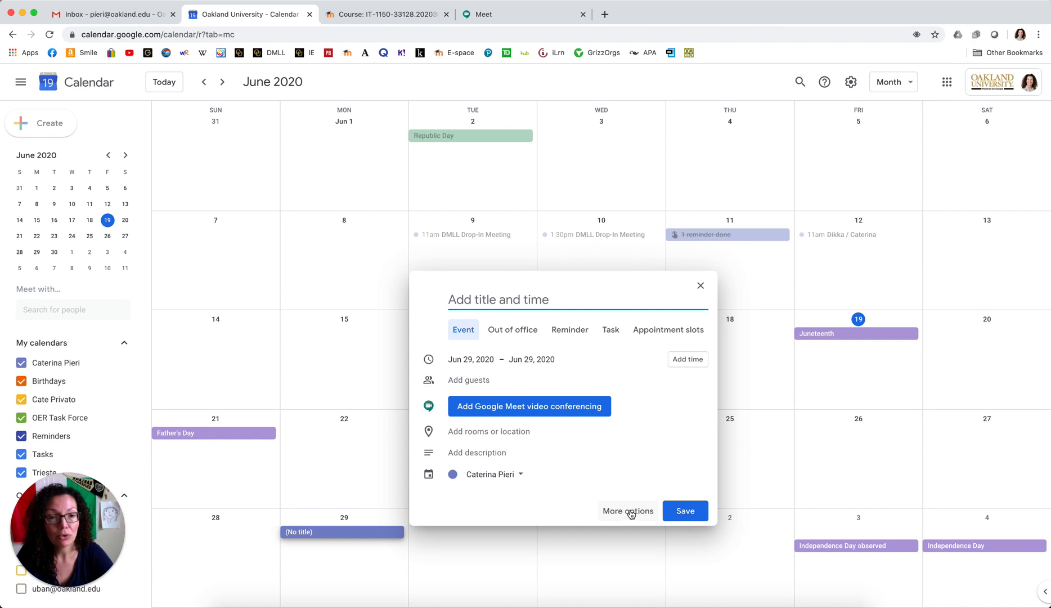
click(628, 510)
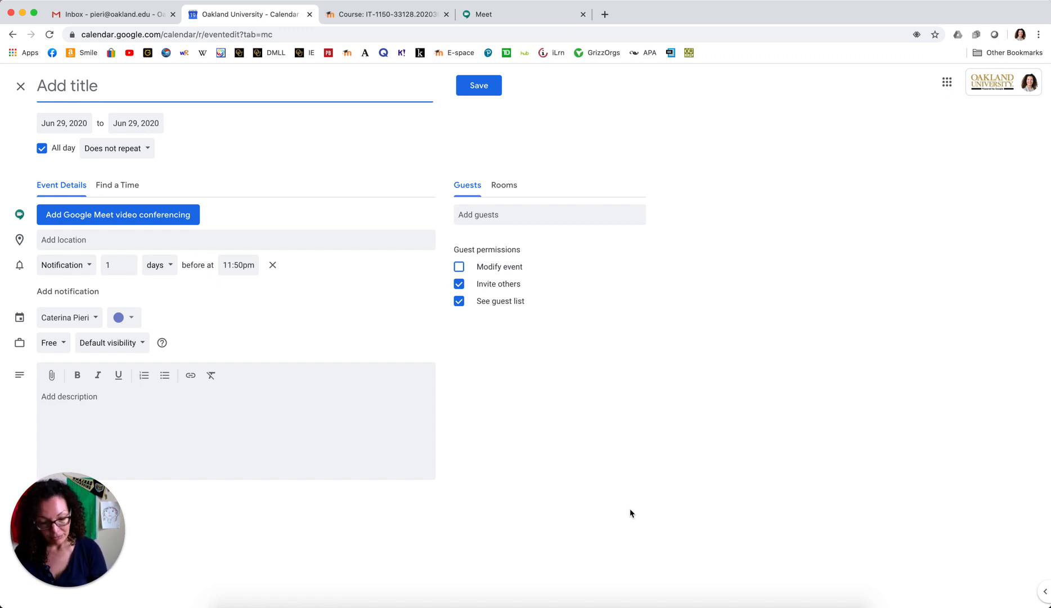
Title the event 'Google Meet - IT 1150' and clear the All day checkbox.
text(Googl)
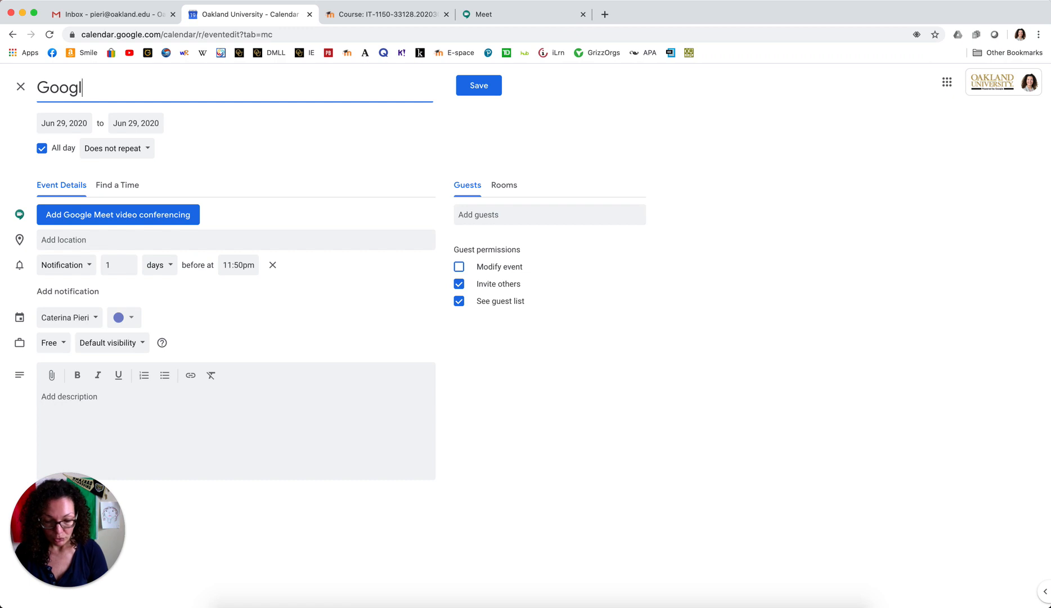
text(e Meet)
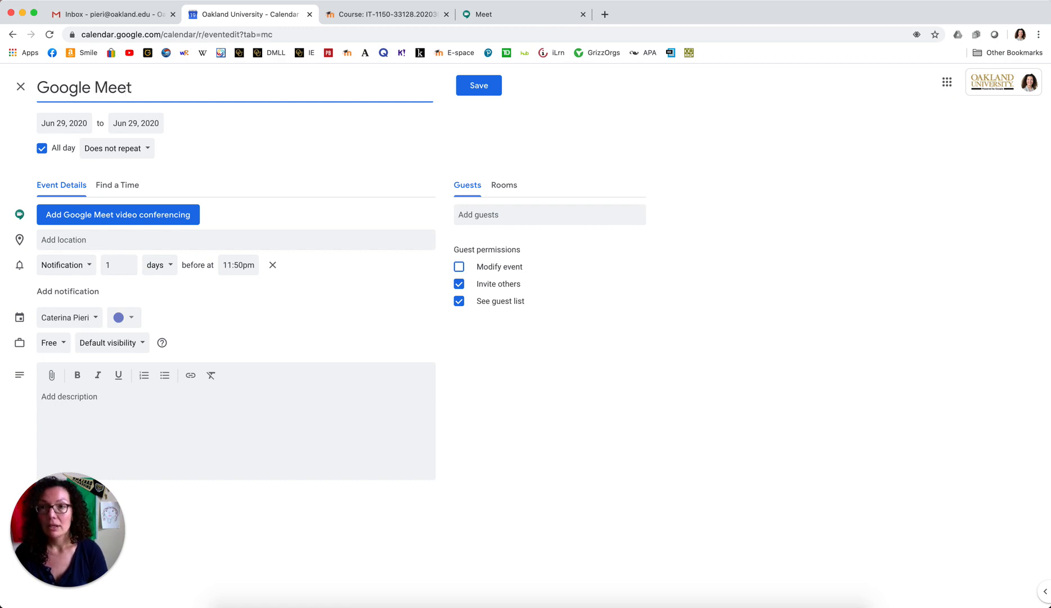
text( - )
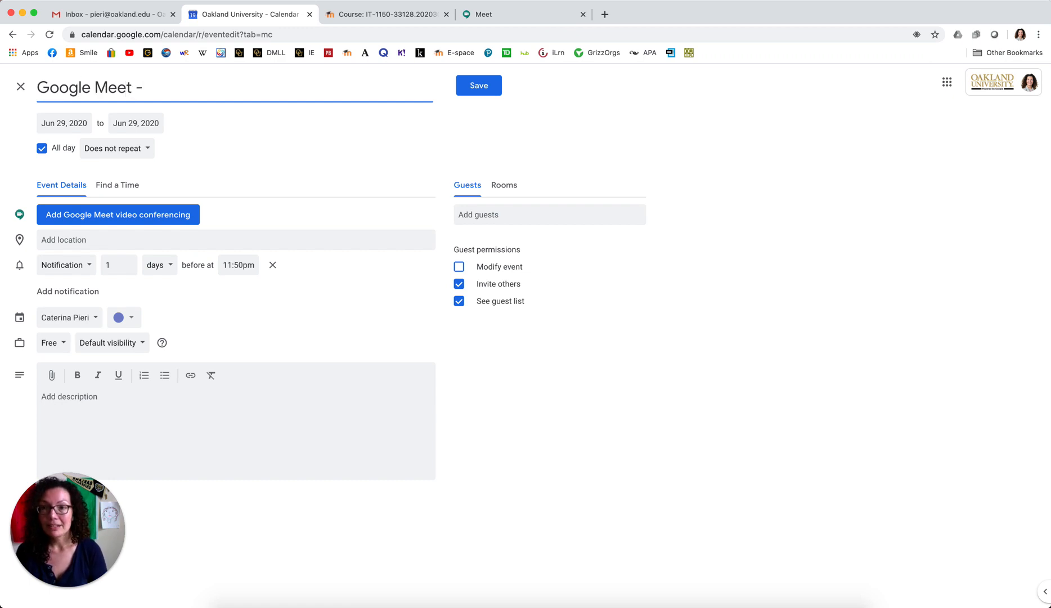
text(IT)
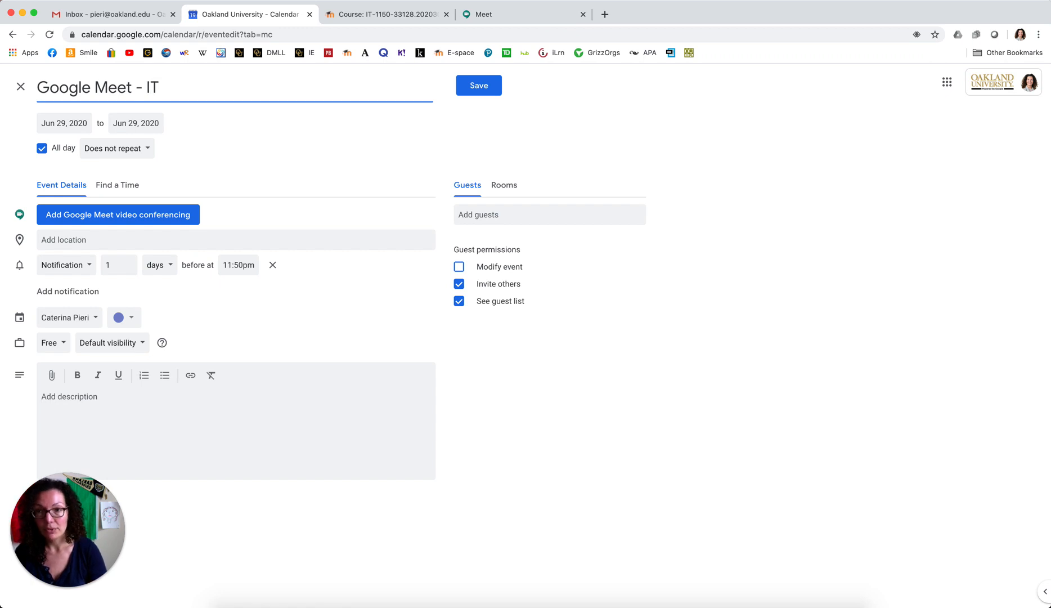
text( 1150)
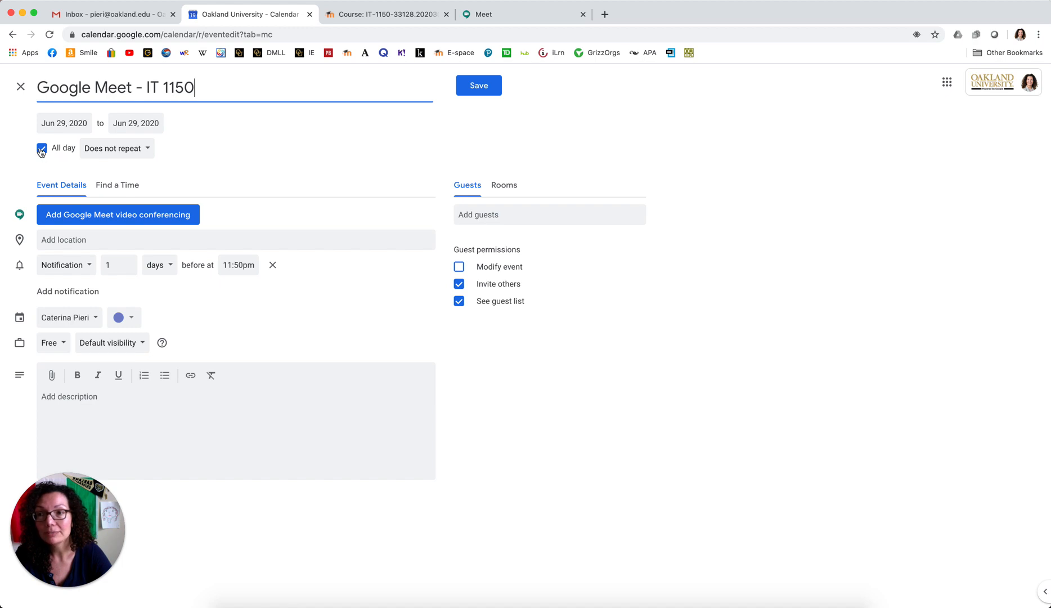
click(41, 150)
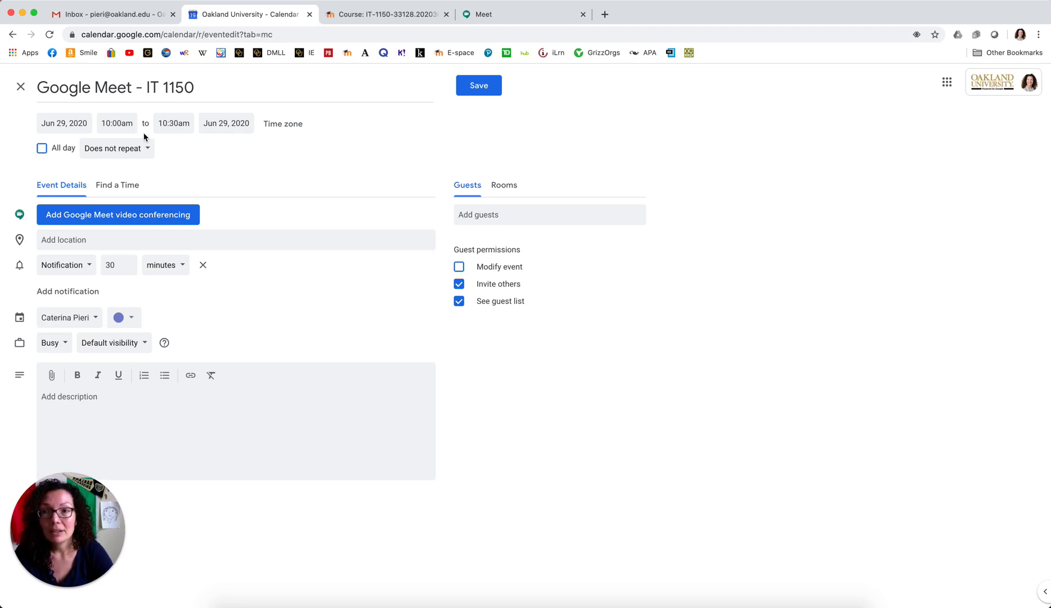
Change the end time to 11:00am so the event runs 10:00–11:00am on Jun 29.
click(178, 122)
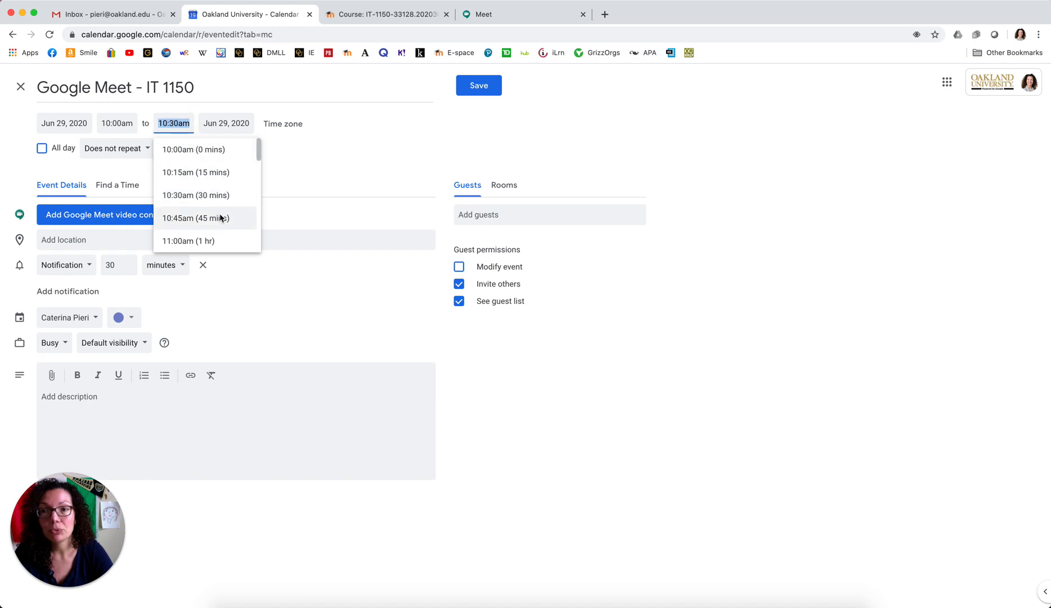
click(223, 241)
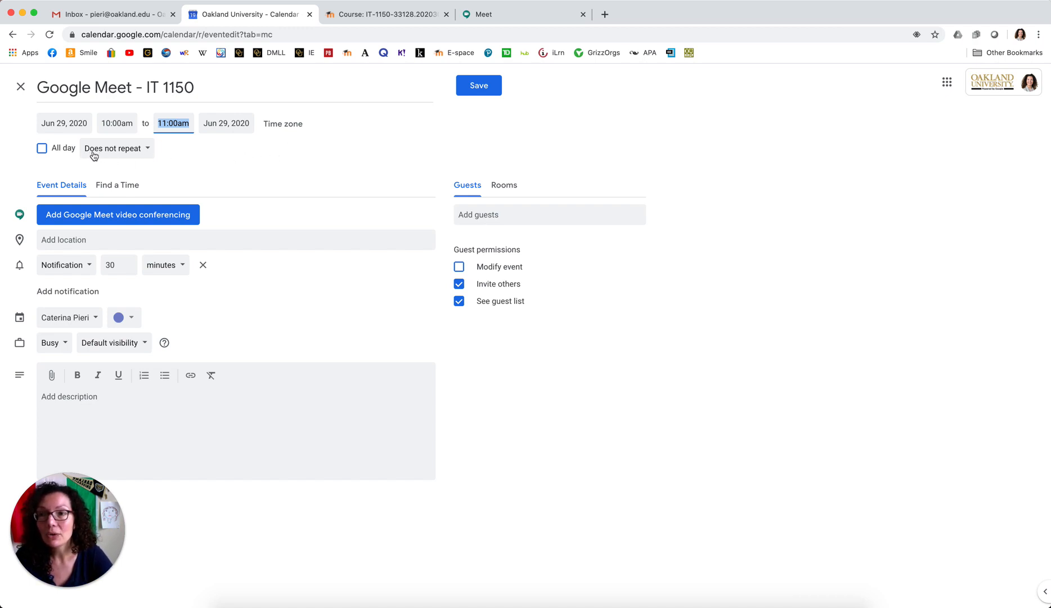
click(135, 149)
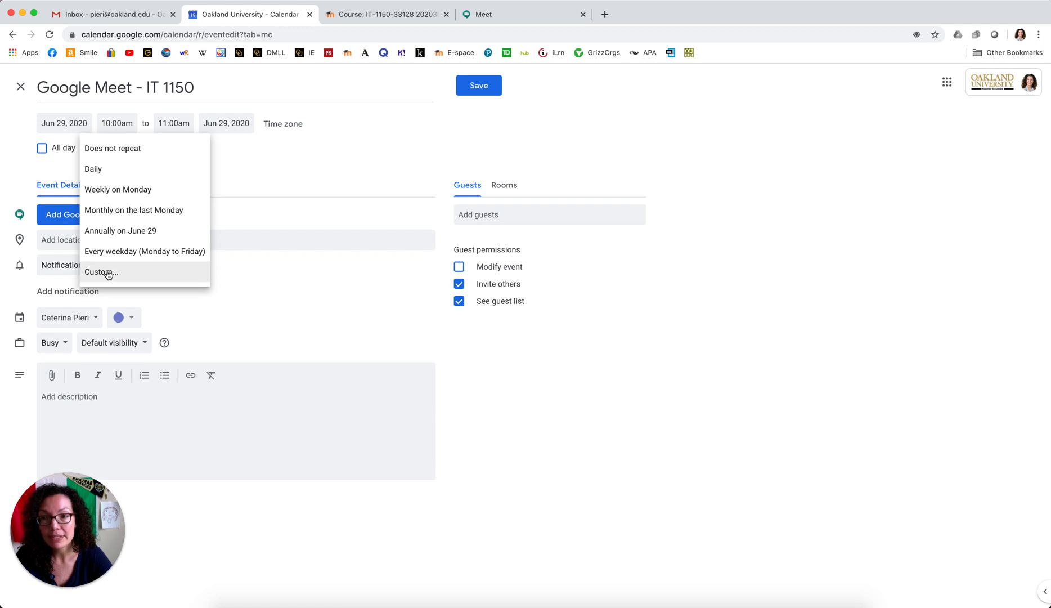
Set a custom weekly repeat on Monday, Wednesday and Thursday, ending Aug 13, 2020.
click(108, 274)
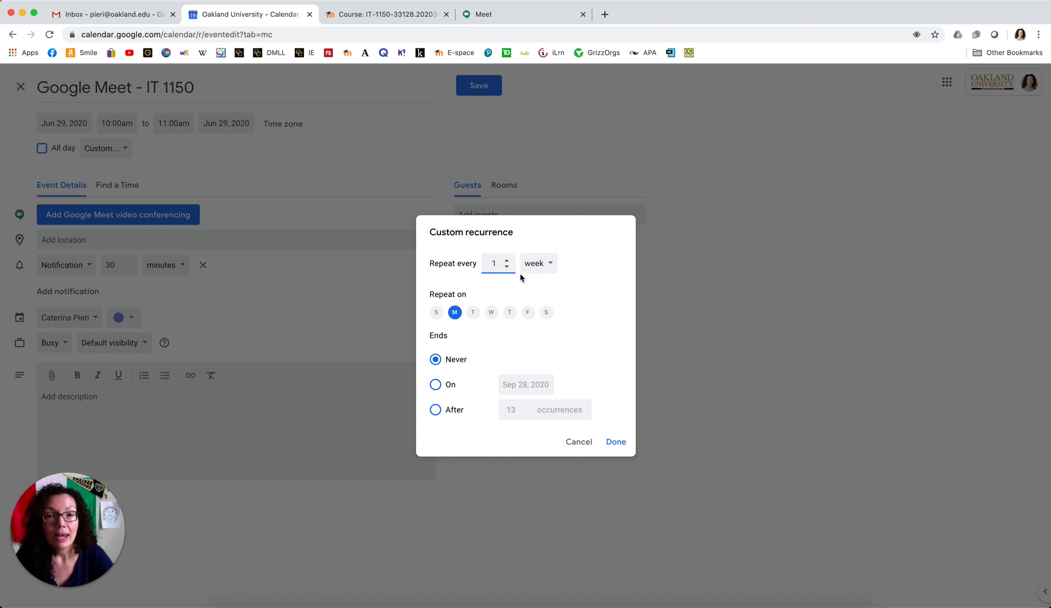
click(490, 314)
click(491, 313)
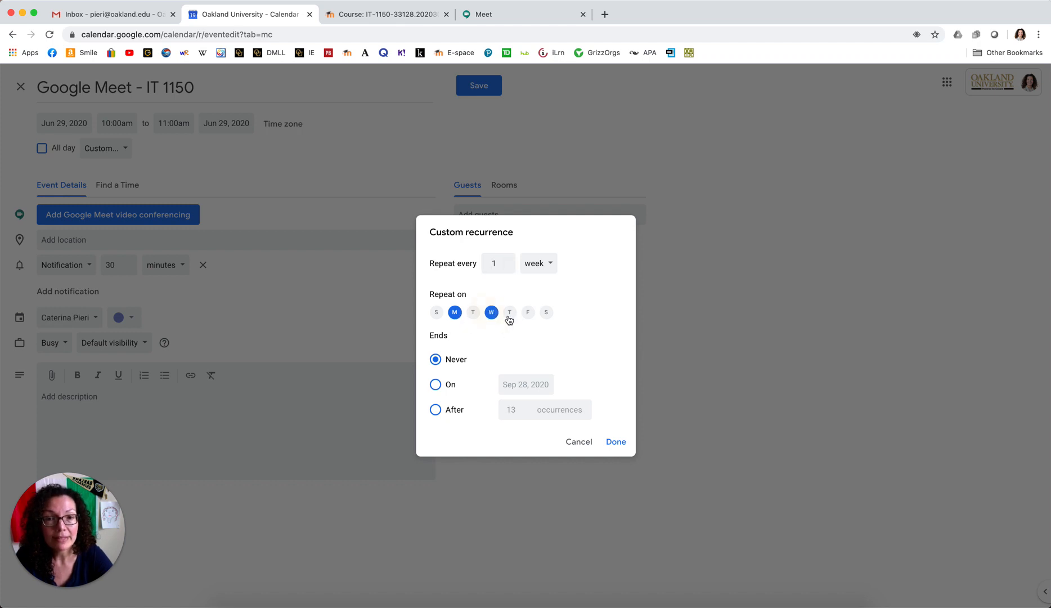
click(510, 314)
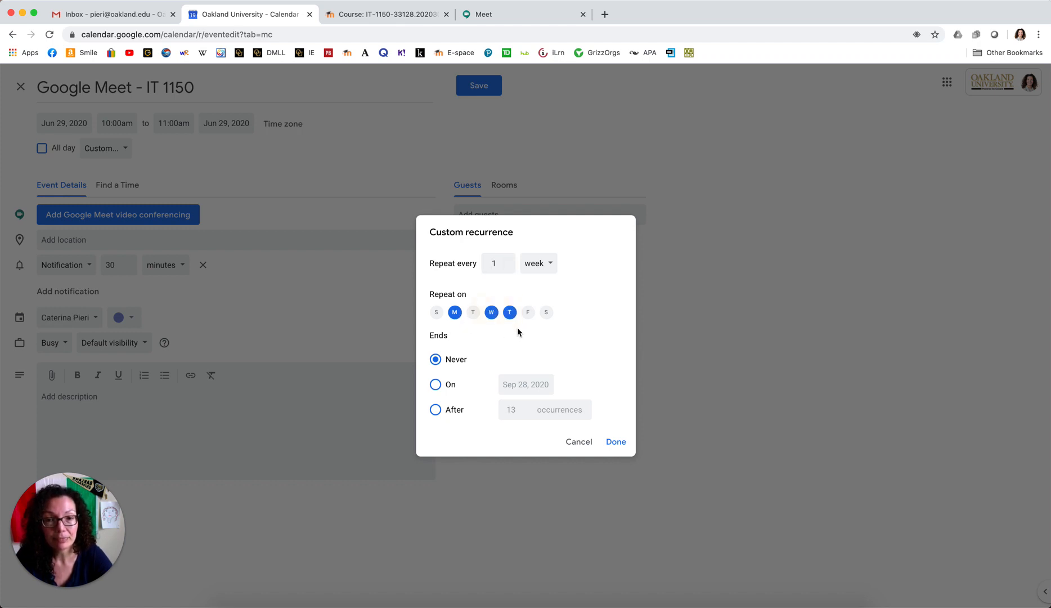
click(436, 386)
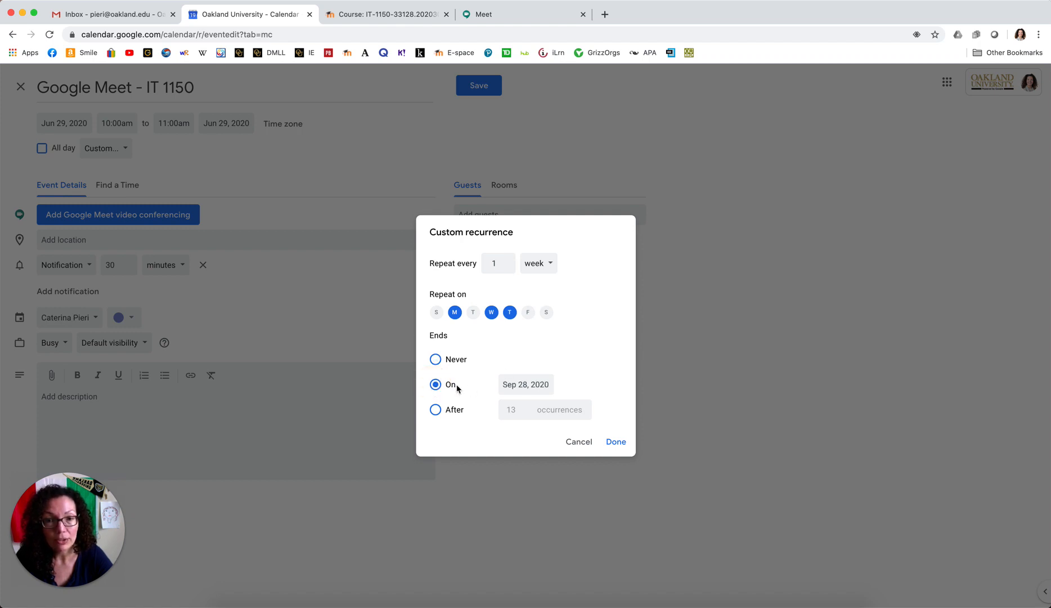
click(521, 382)
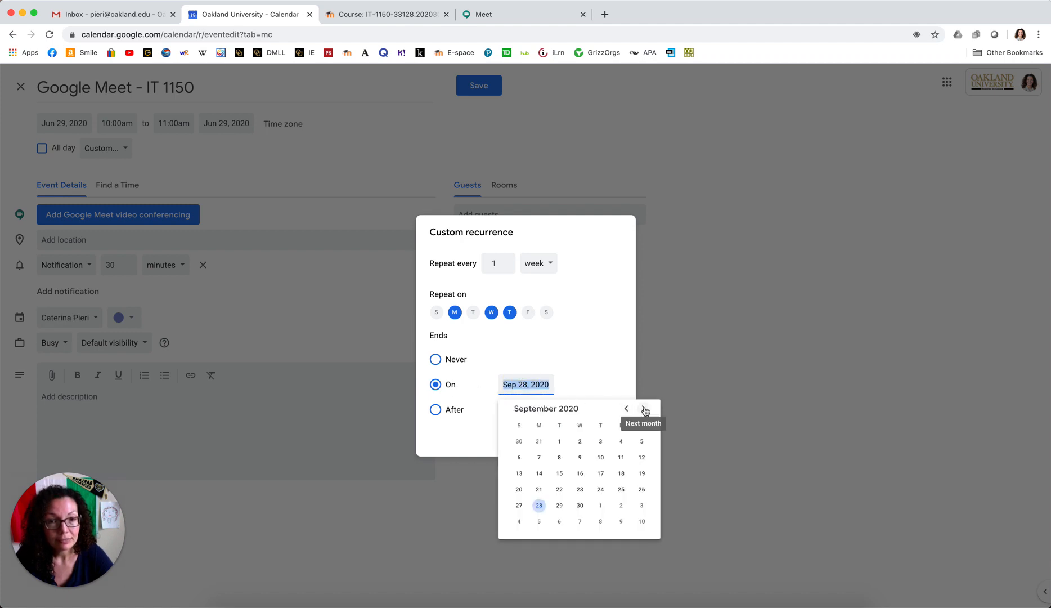
click(626, 409)
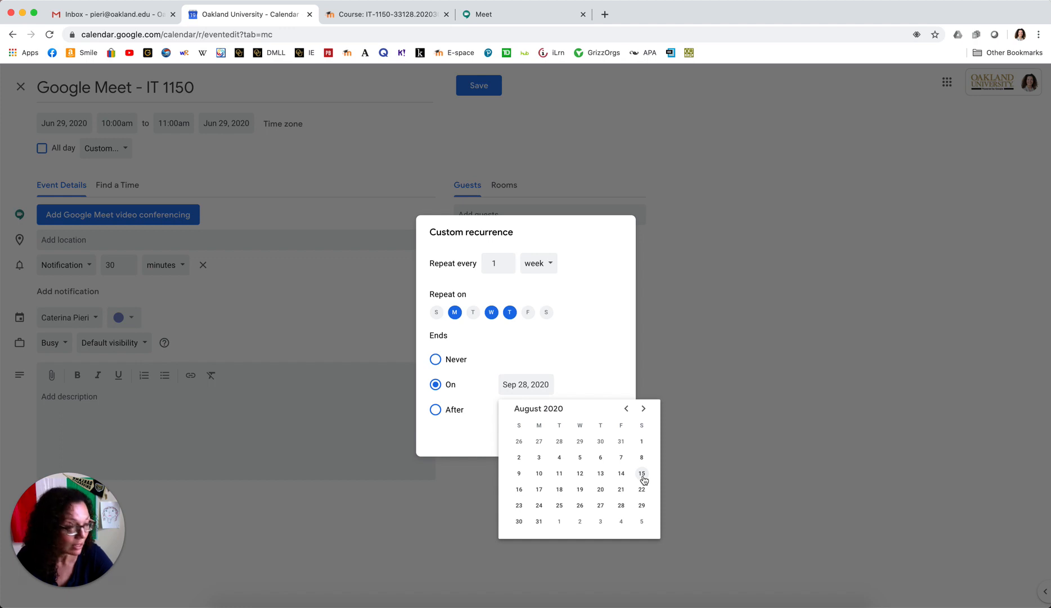
click(601, 474)
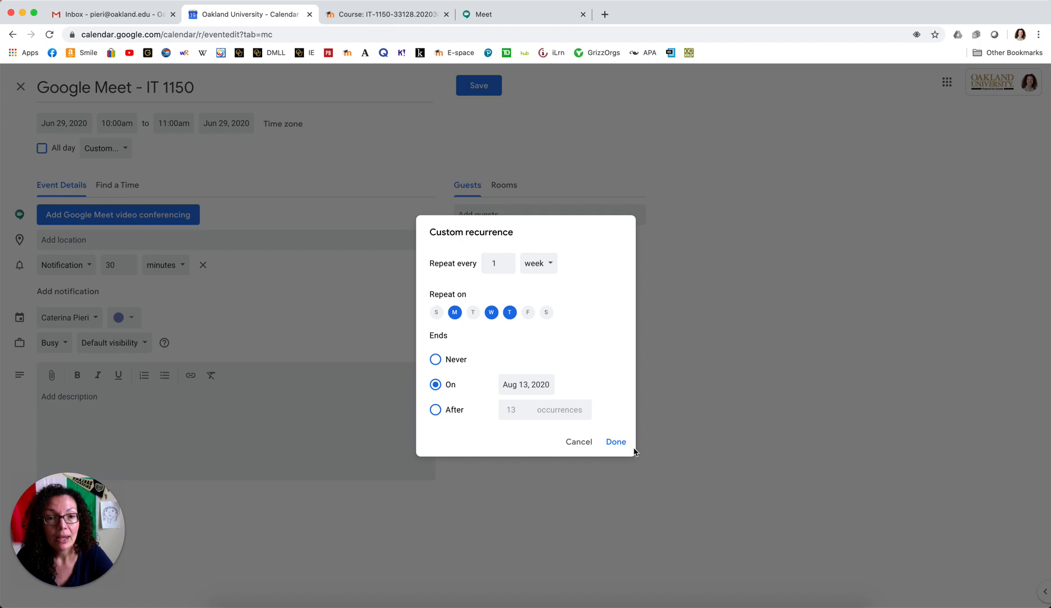
click(617, 442)
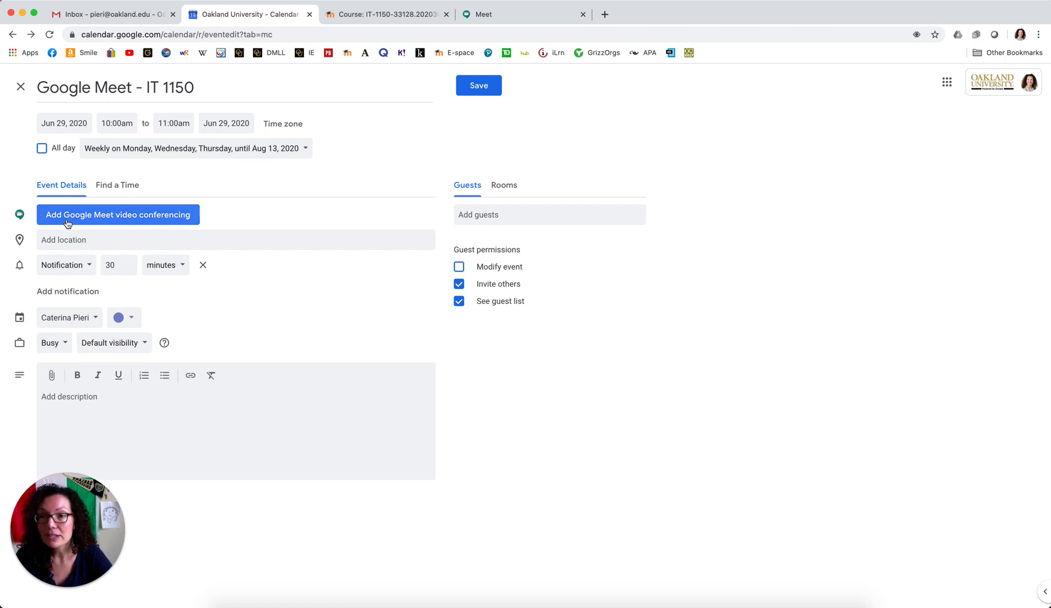
Attach a Google Meet video link and save the recurring 10am IT 1150 event.
click(127, 214)
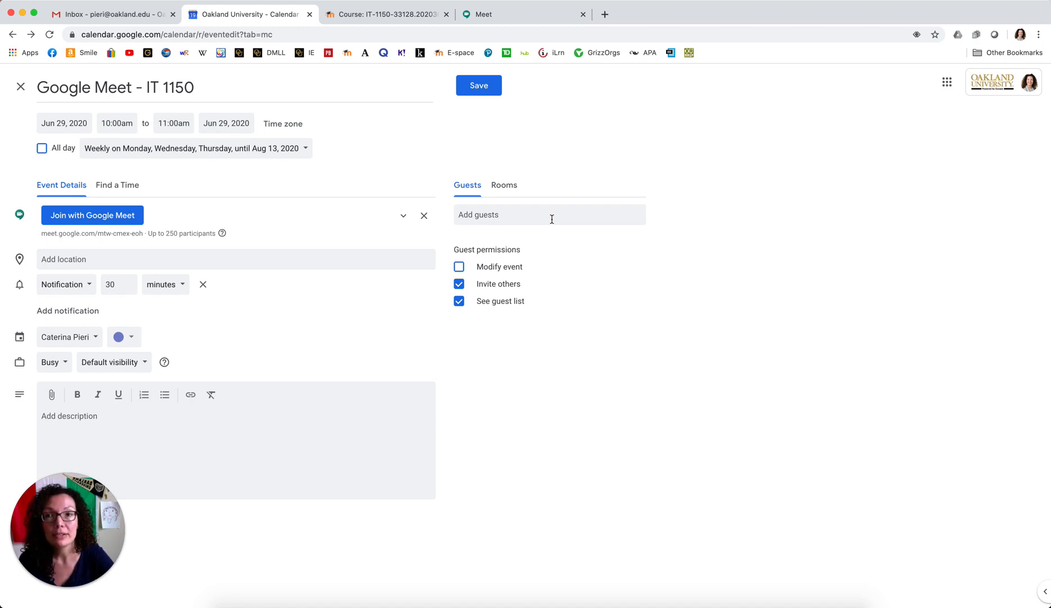
click(485, 86)
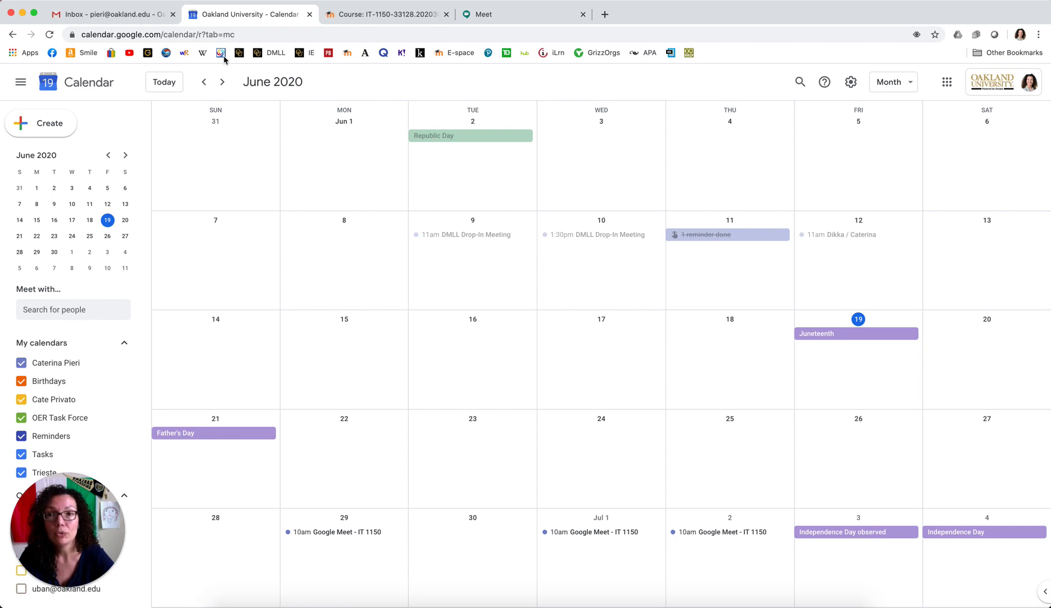
click(222, 83)
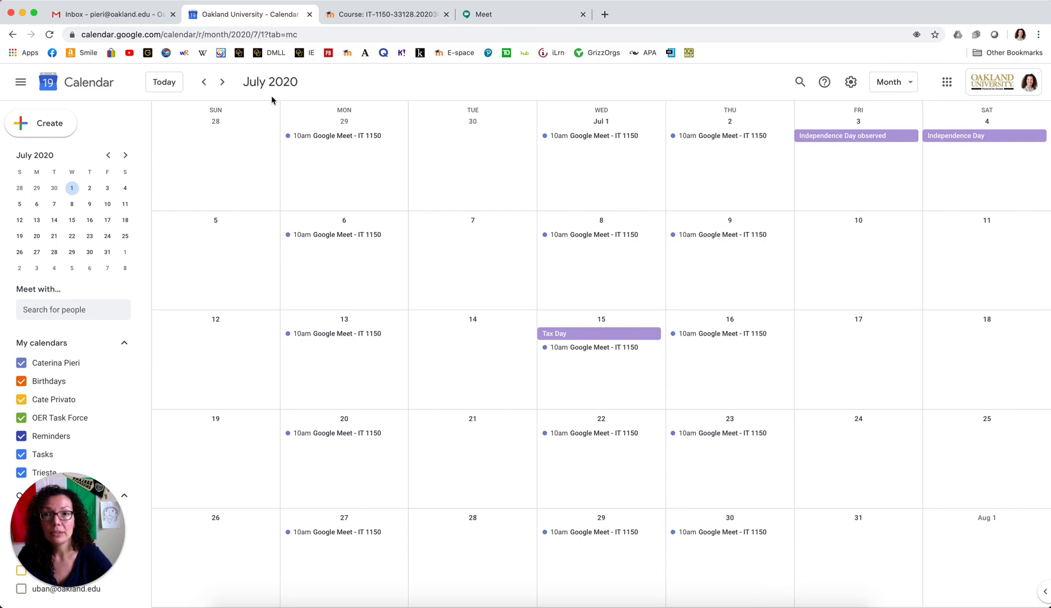
click(223, 82)
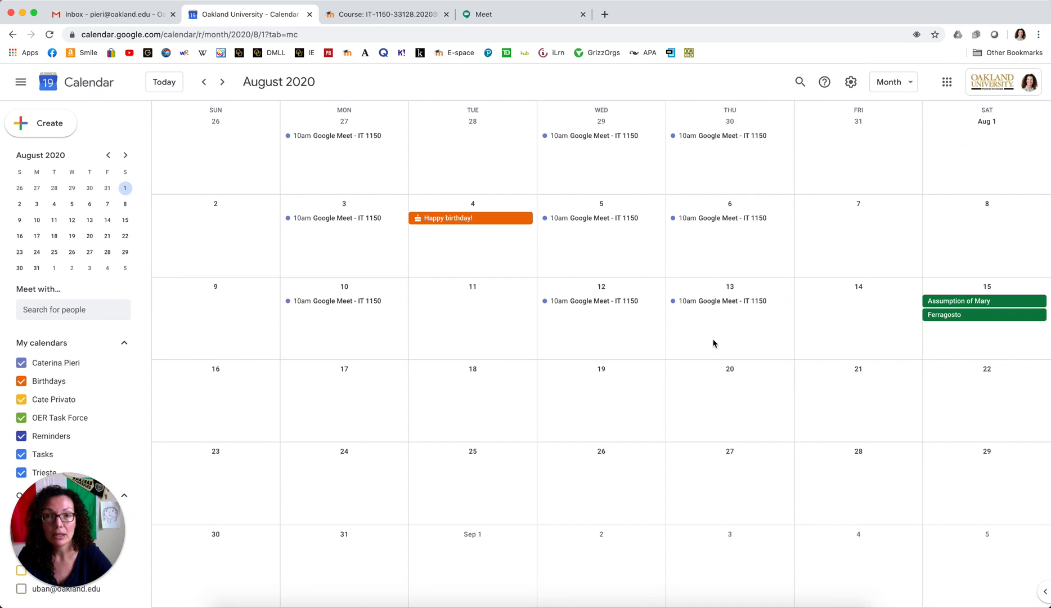
click(205, 82)
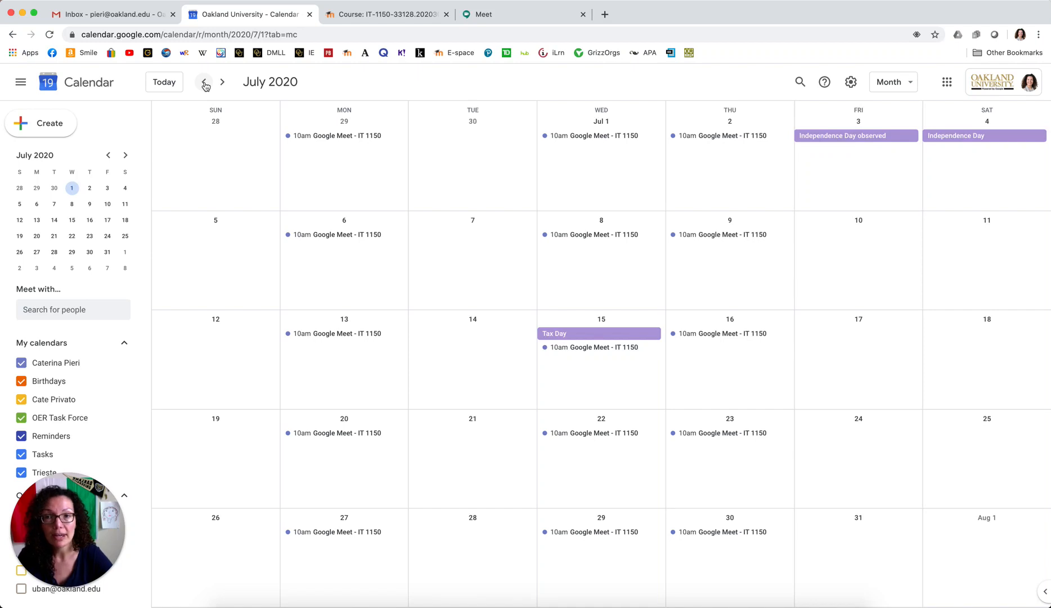
click(205, 83)
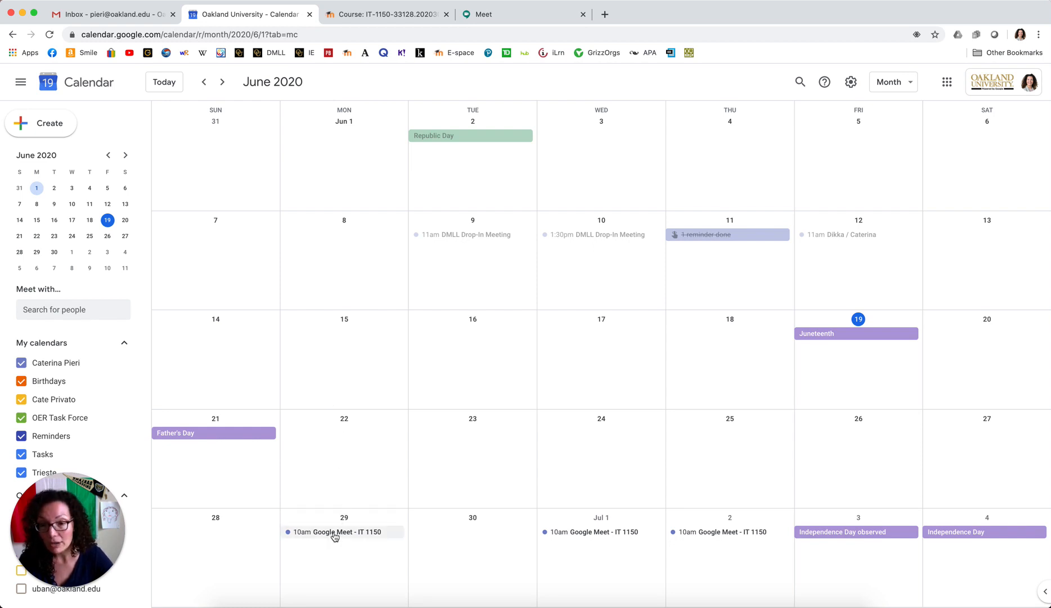
Copy the Meet link from the June 29 event, then go to the IT-1150 Moodle course.
click(337, 533)
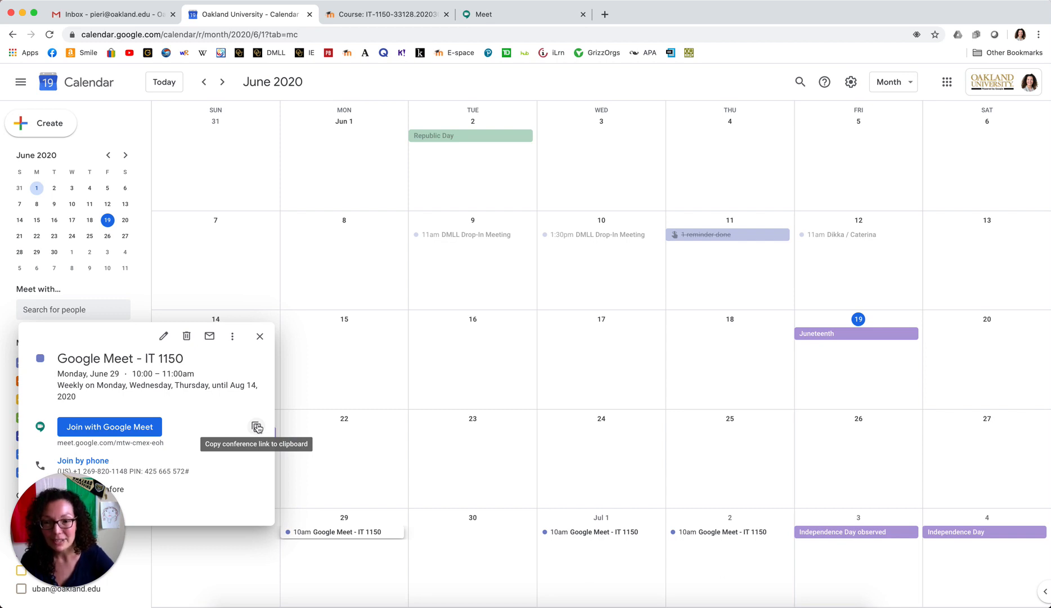
click(256, 427)
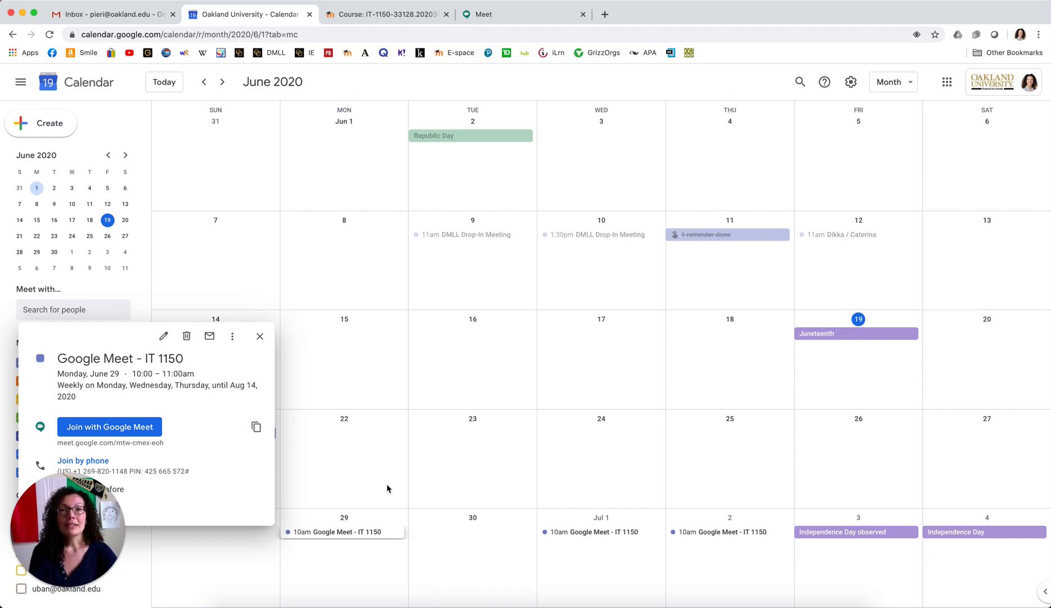
click(403, 16)
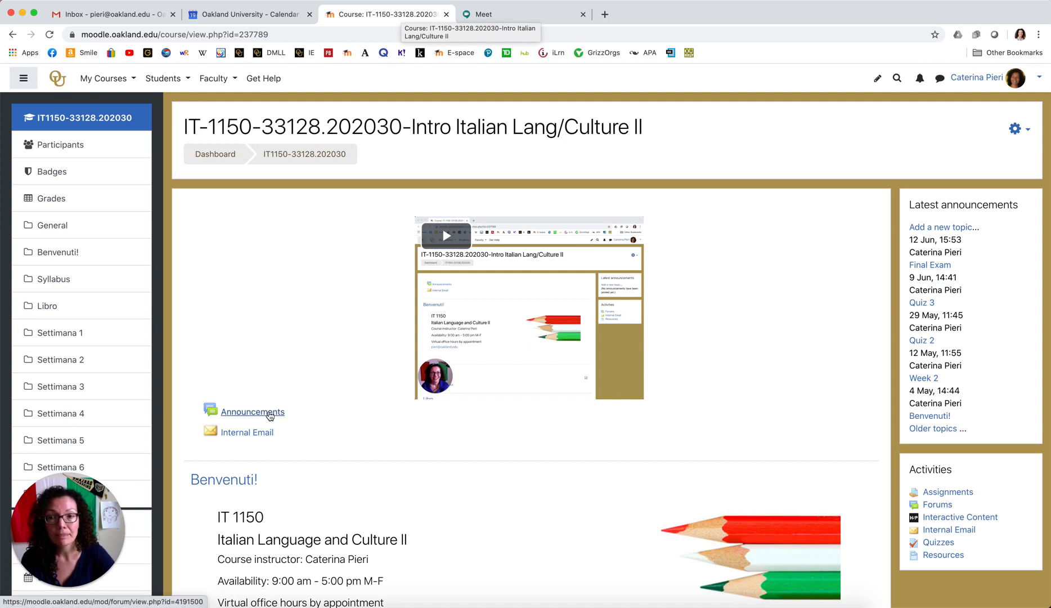
Add a new Announcements topic with the subject 'Google Meet Instructions'.
click(269, 414)
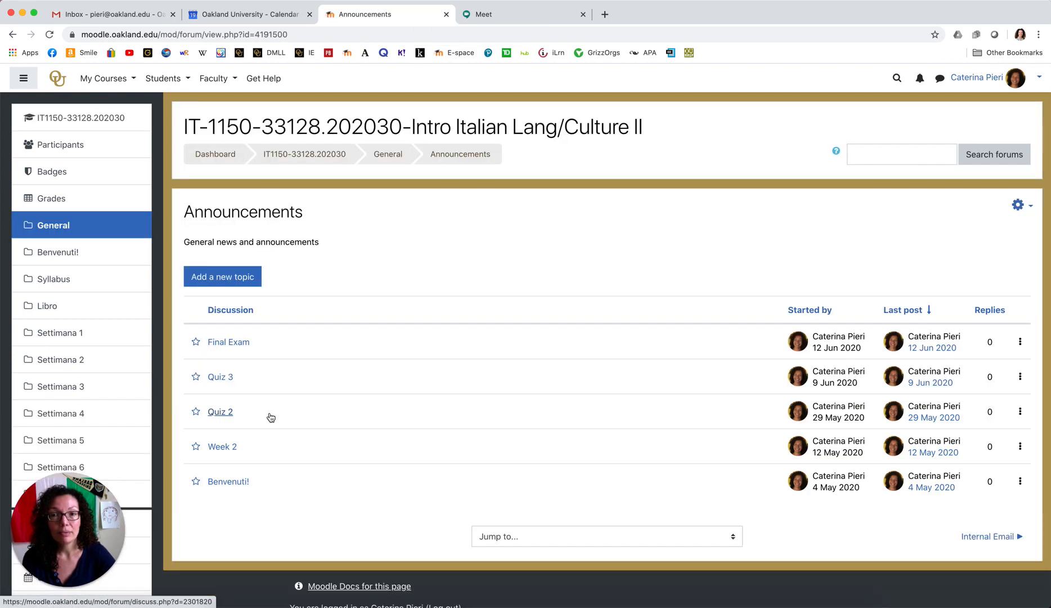
click(251, 279)
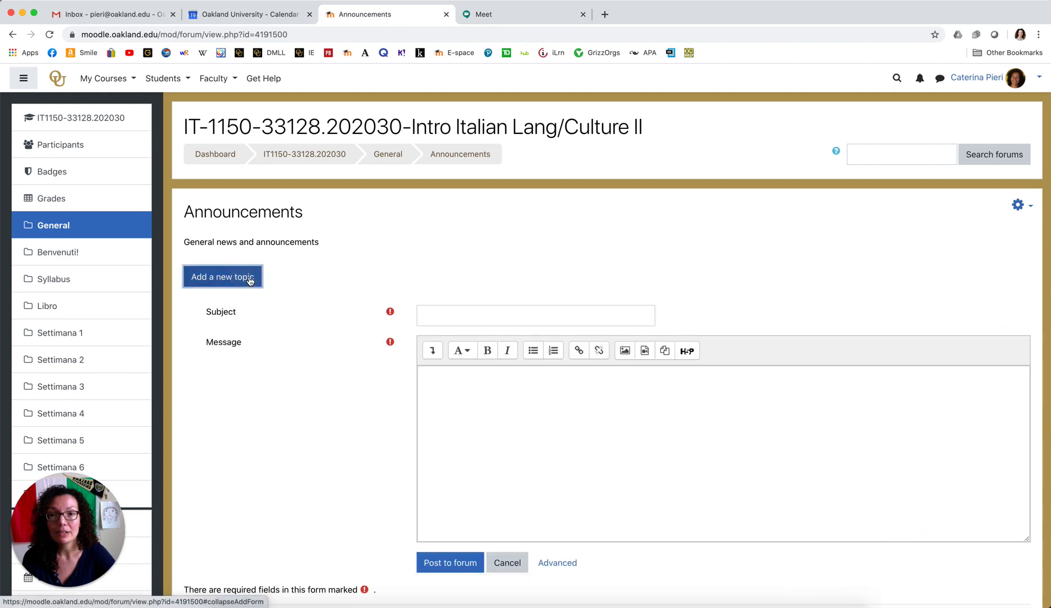
click(495, 316)
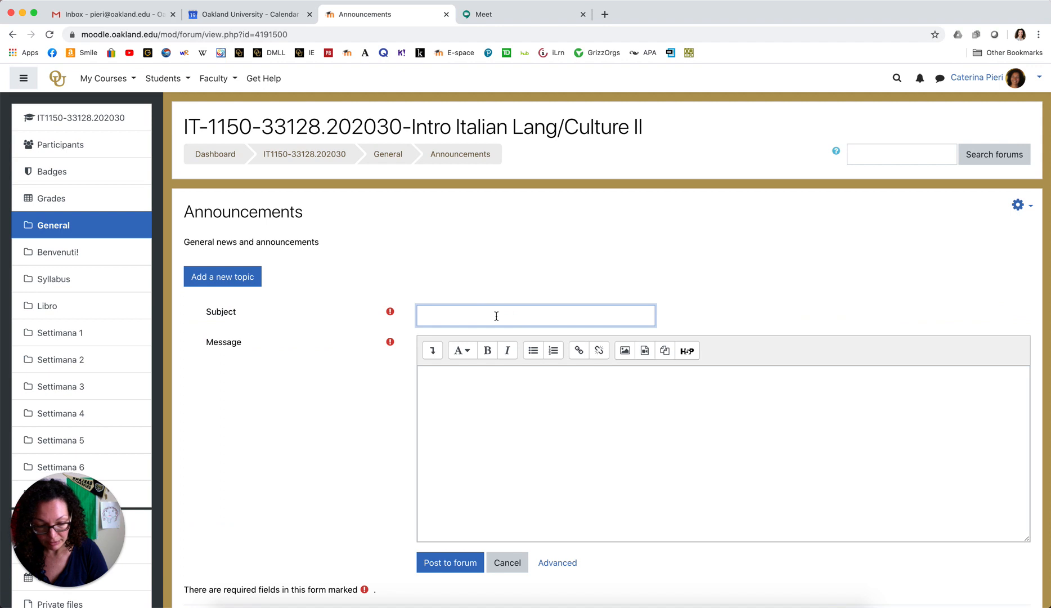
text(Goo)
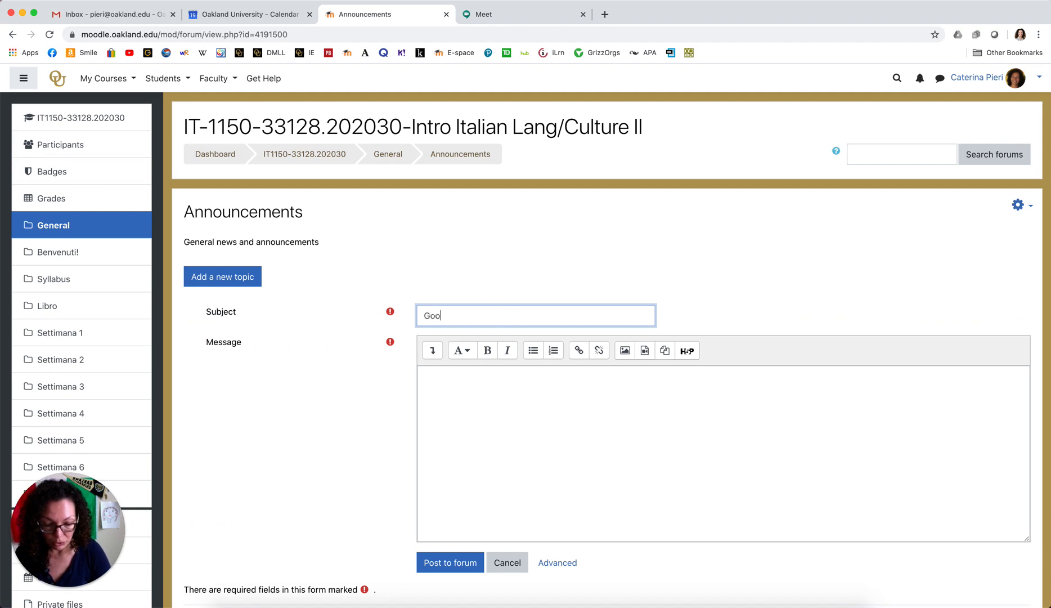
text(gle Me)
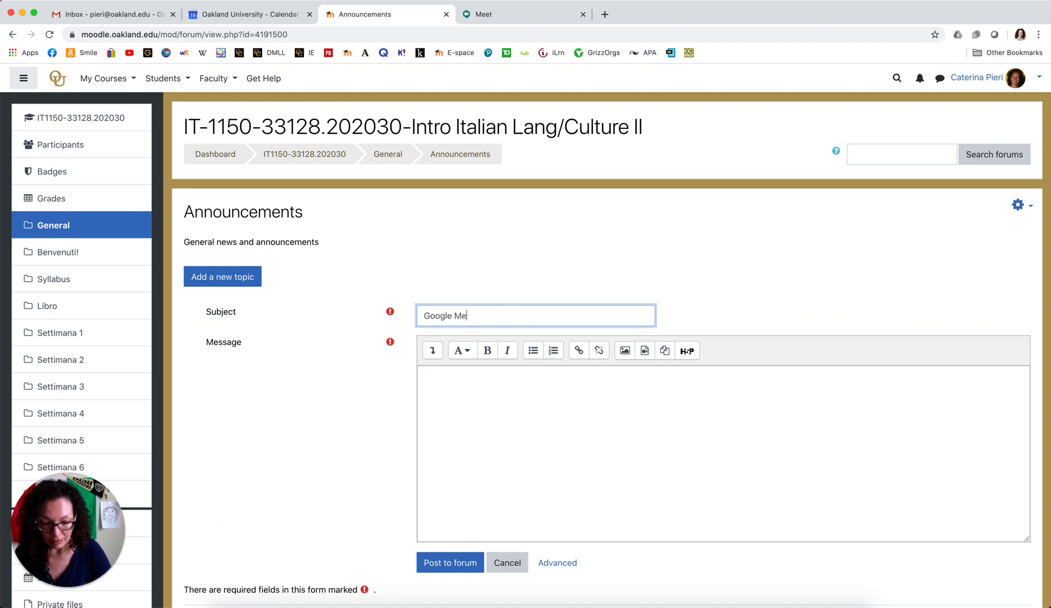
text(et I)
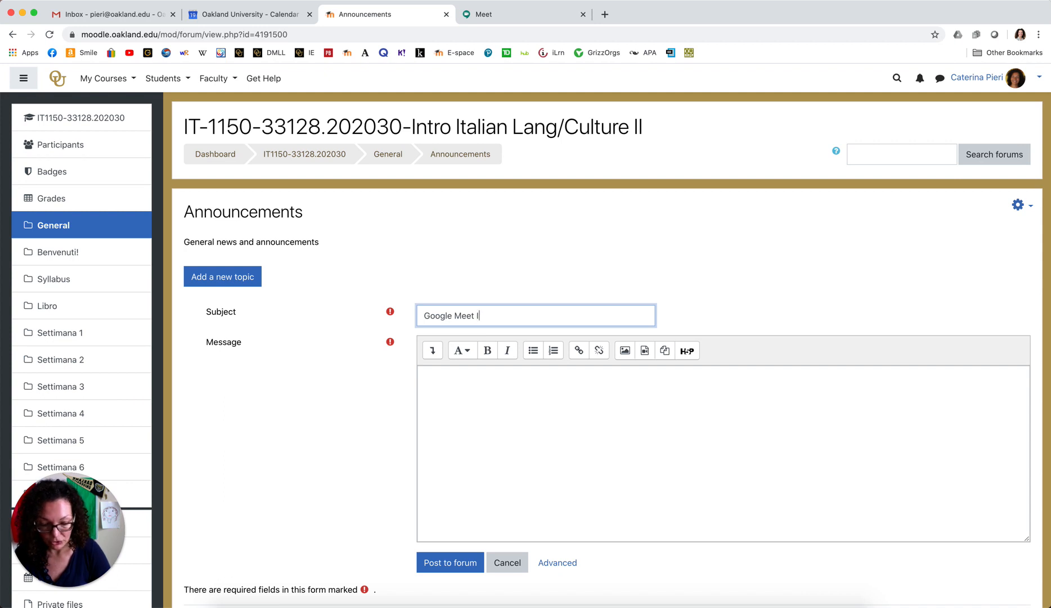
text(nstructions)
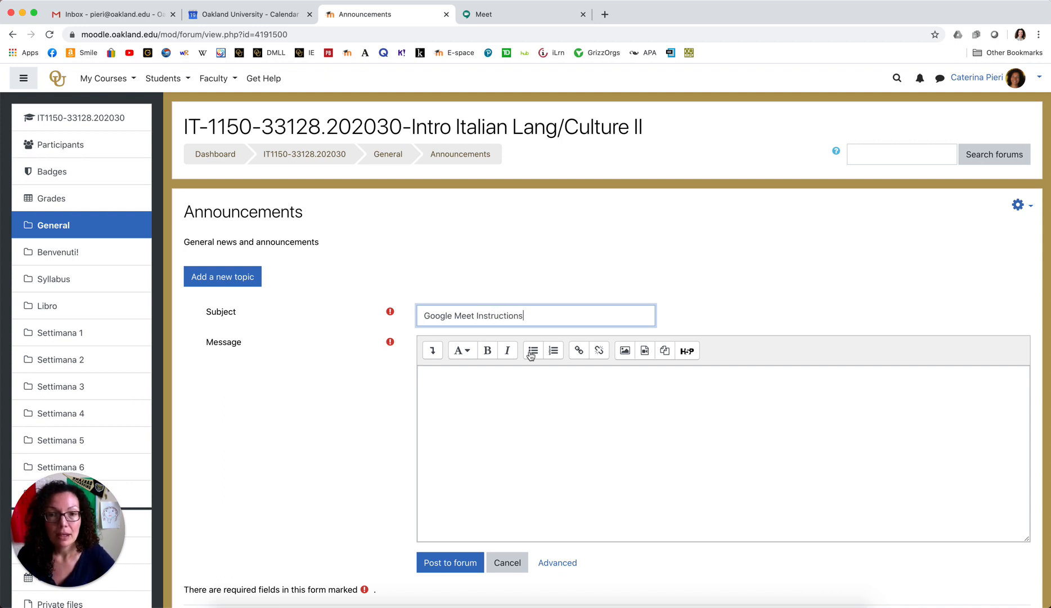
click(589, 418)
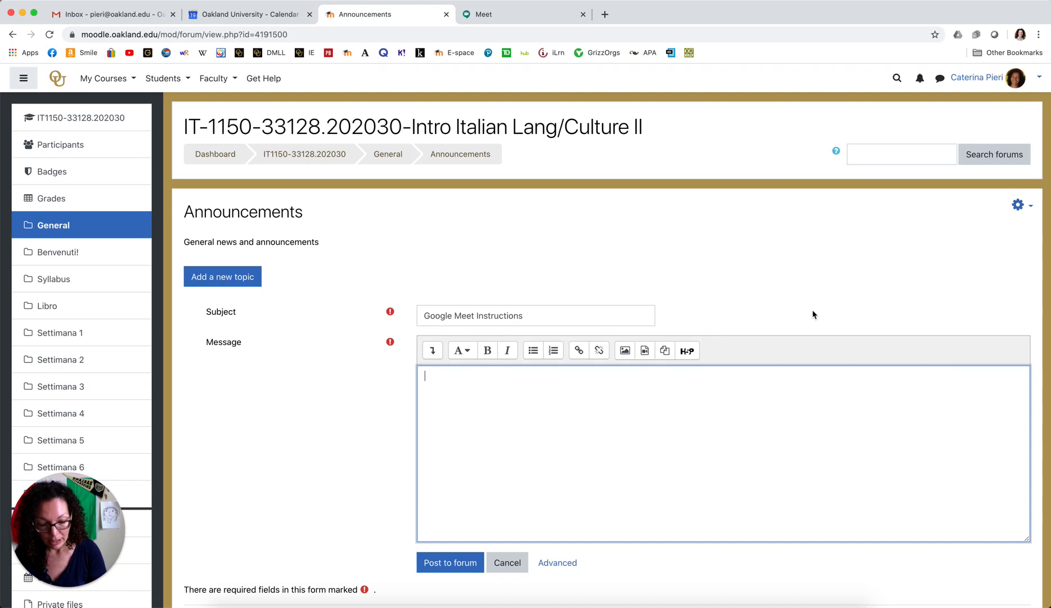
Write that participation is graded by Google Meets attendance, Monday, Wednesday, Thursday 10–11 am.
text(P)
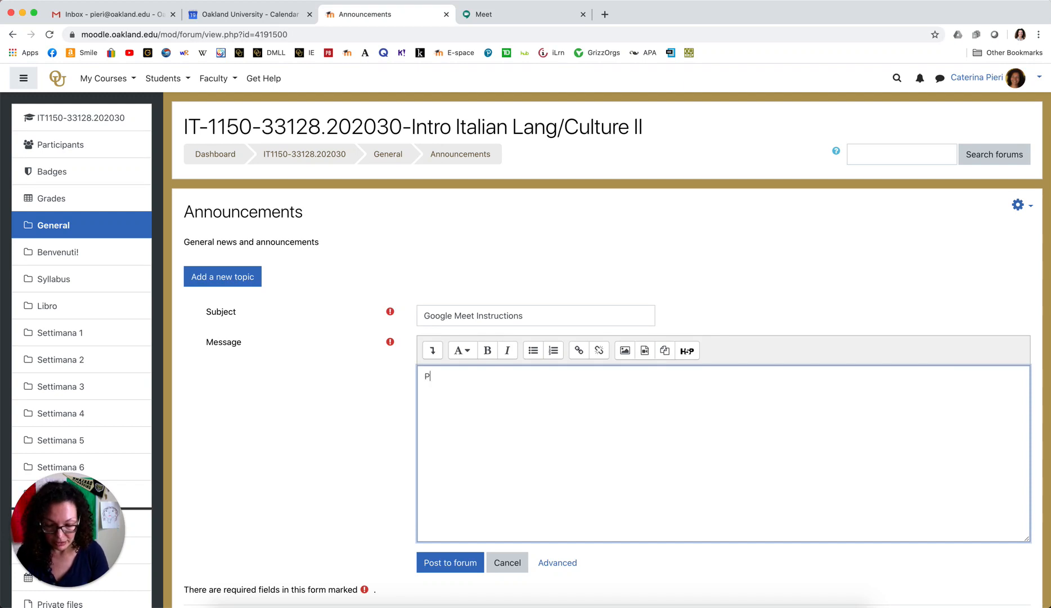
text(articipa)
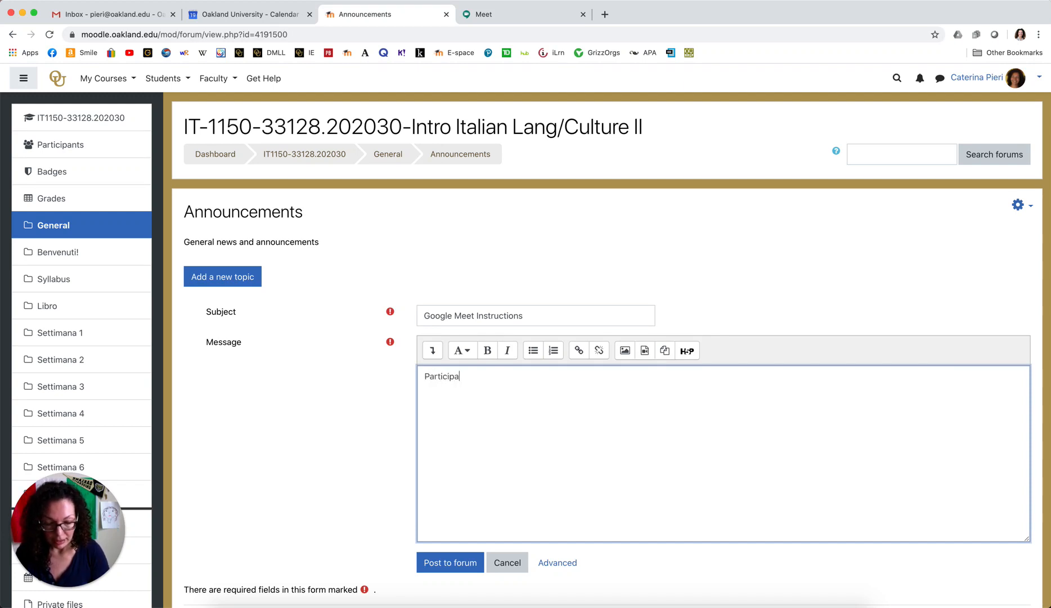
text(tion in this claa)
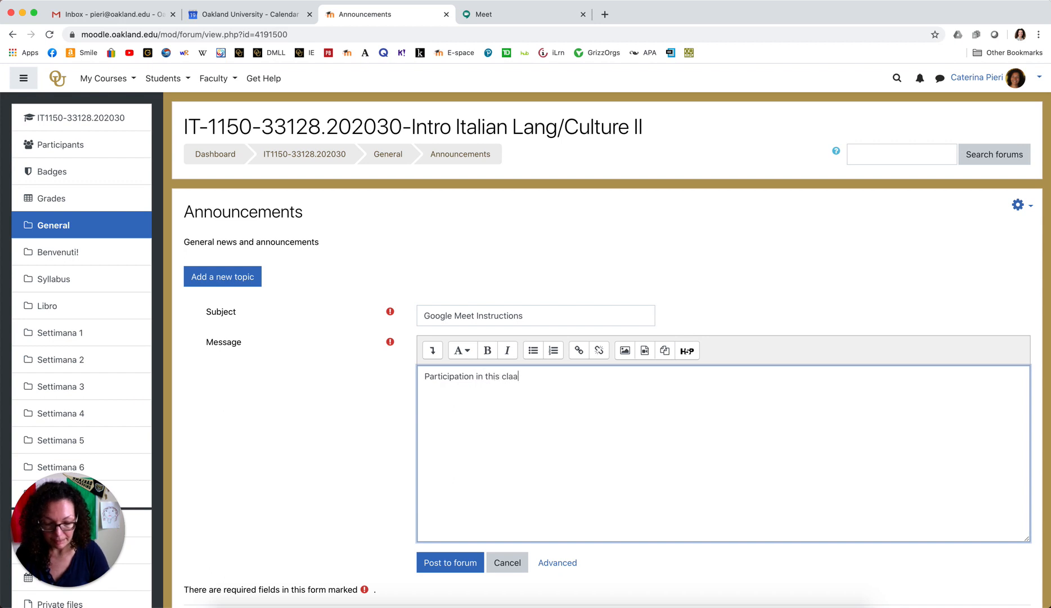
key(BackSpace)
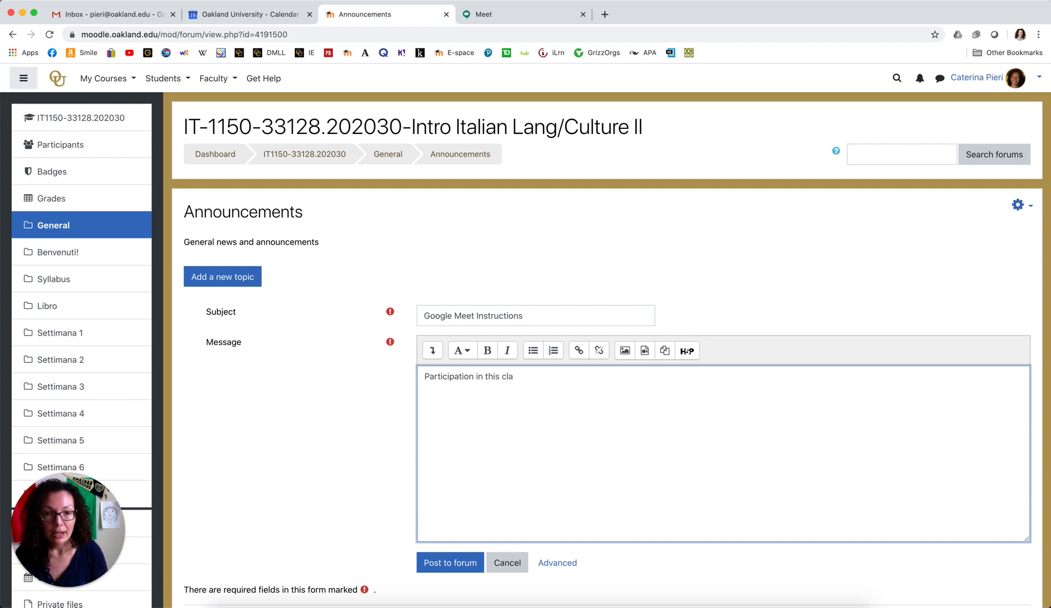
text(ss wi)
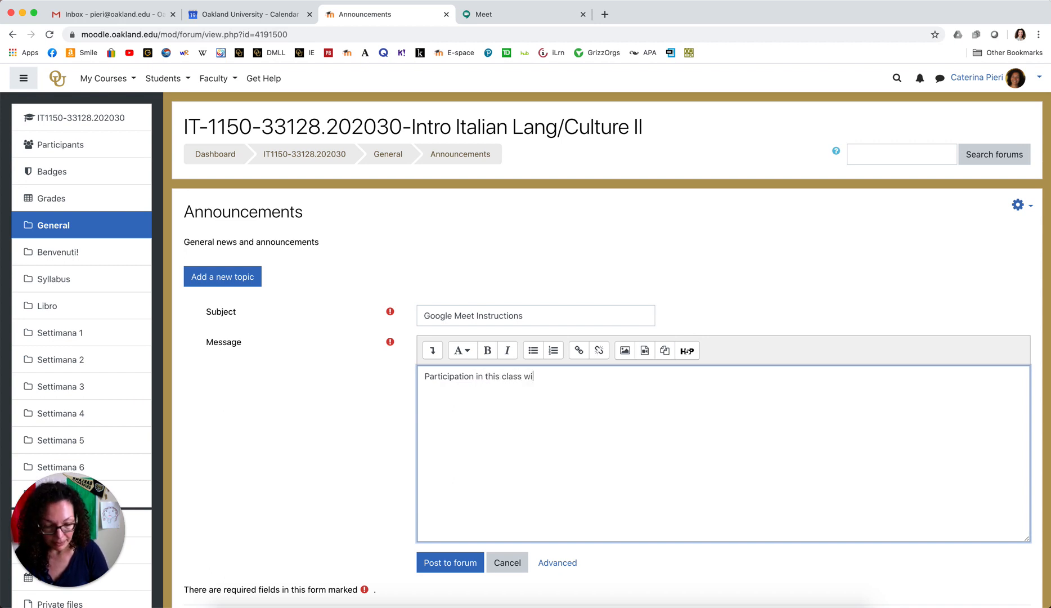
text(ll be ev)
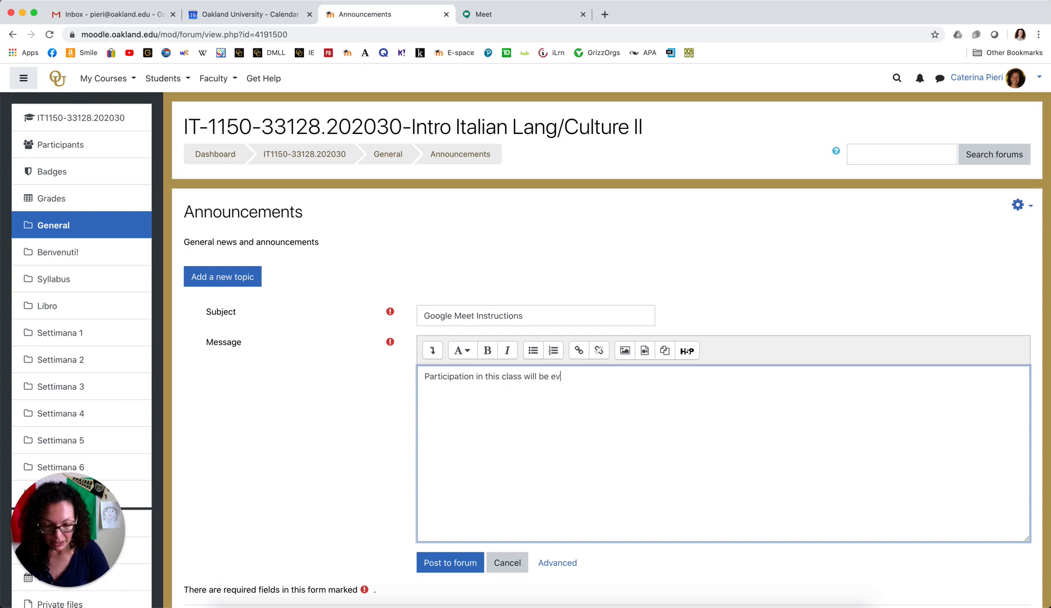
text(alua)
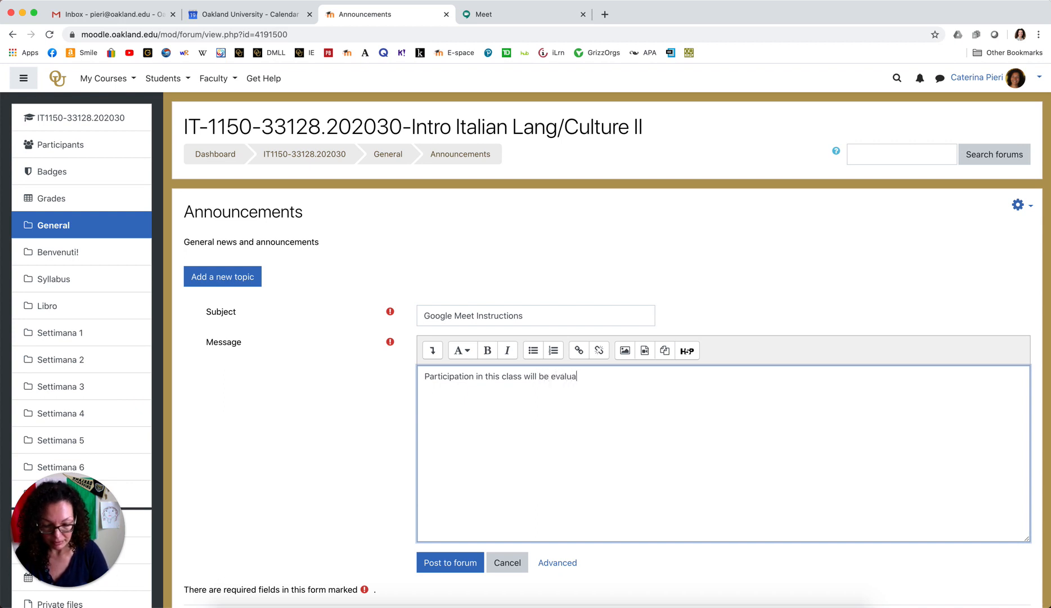
text(ted t)
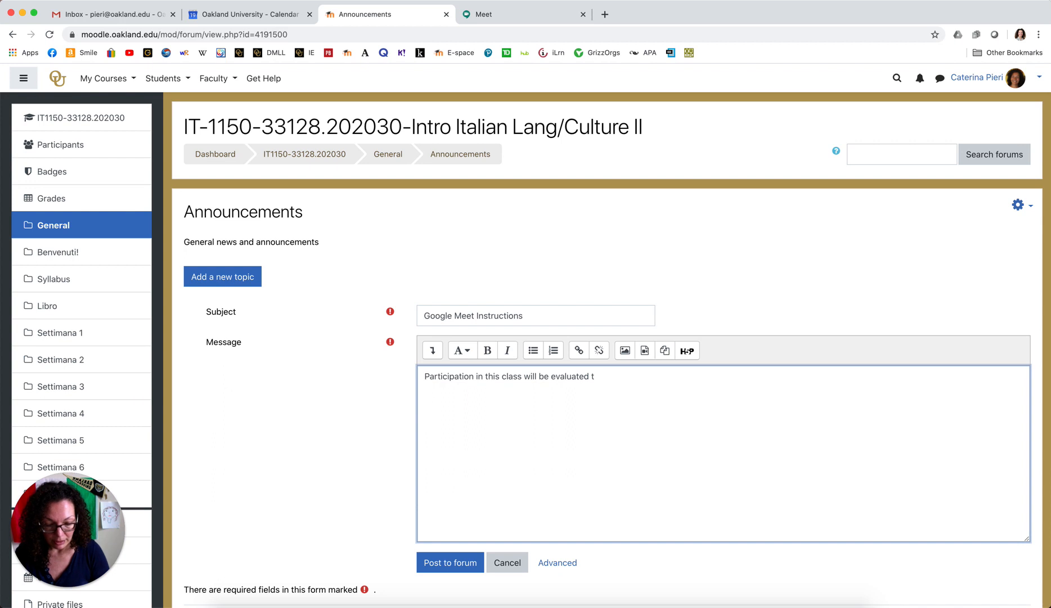
text(hrough )
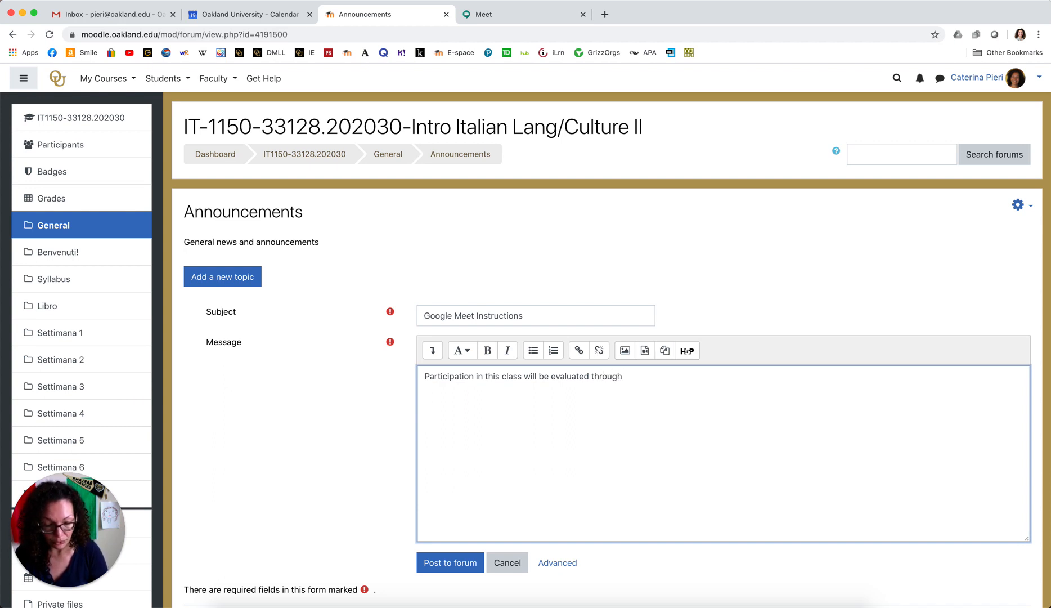
text(your at)
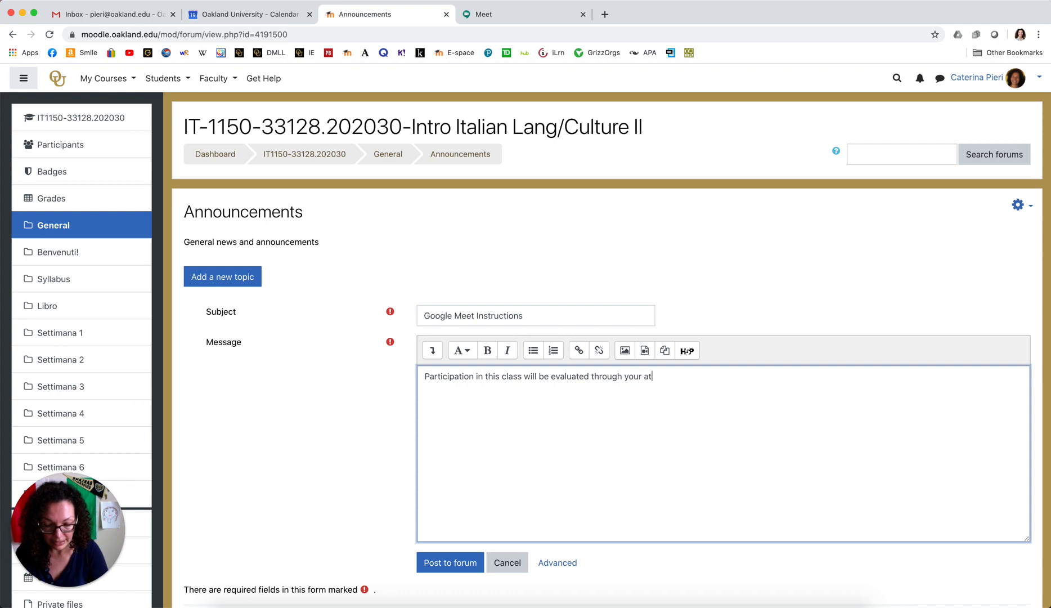
text(tenda)
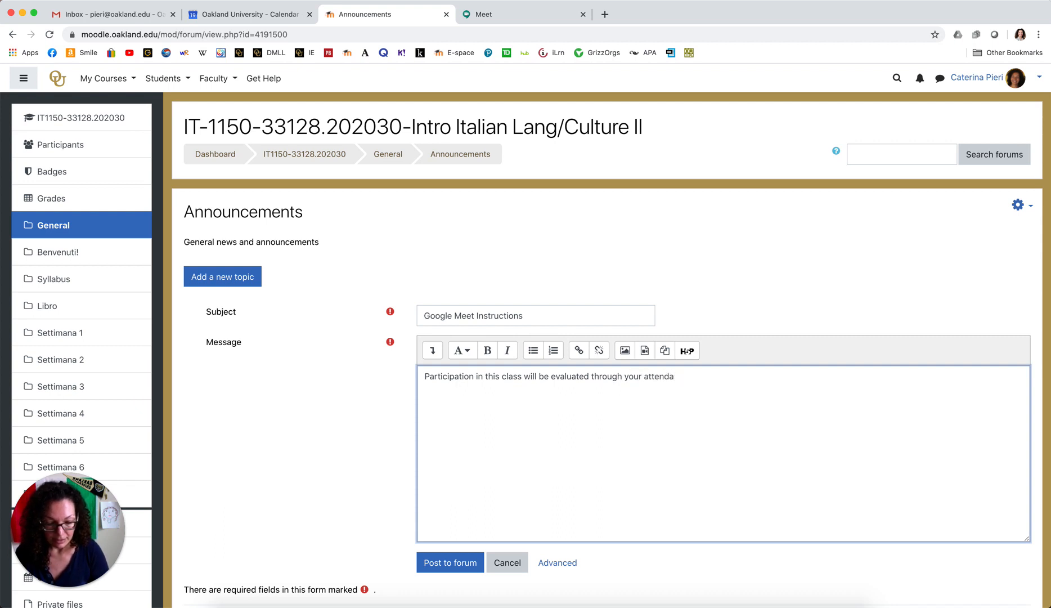
text(nce in G)
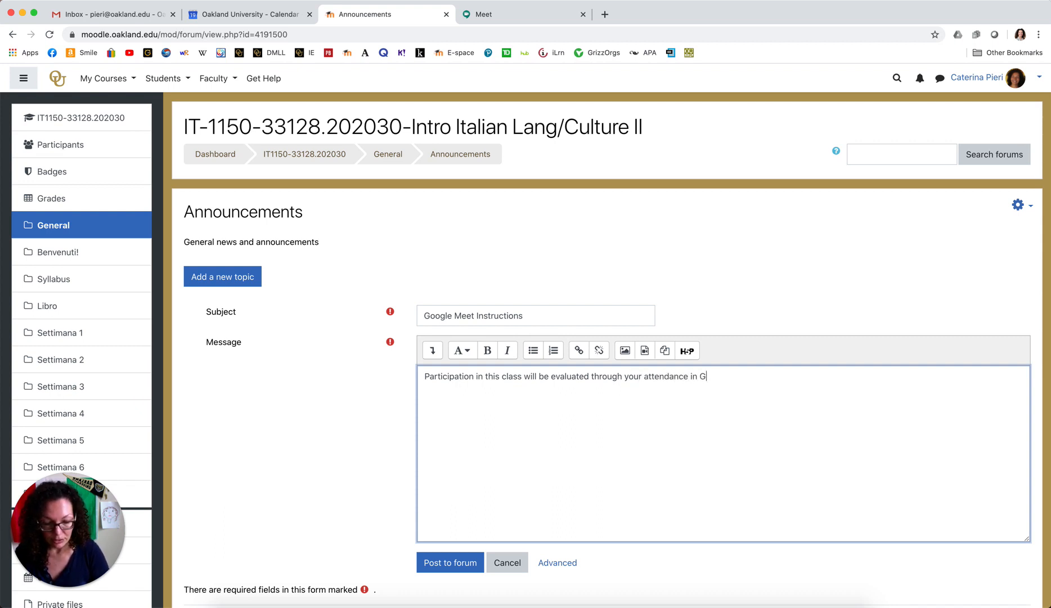
text(oogle )
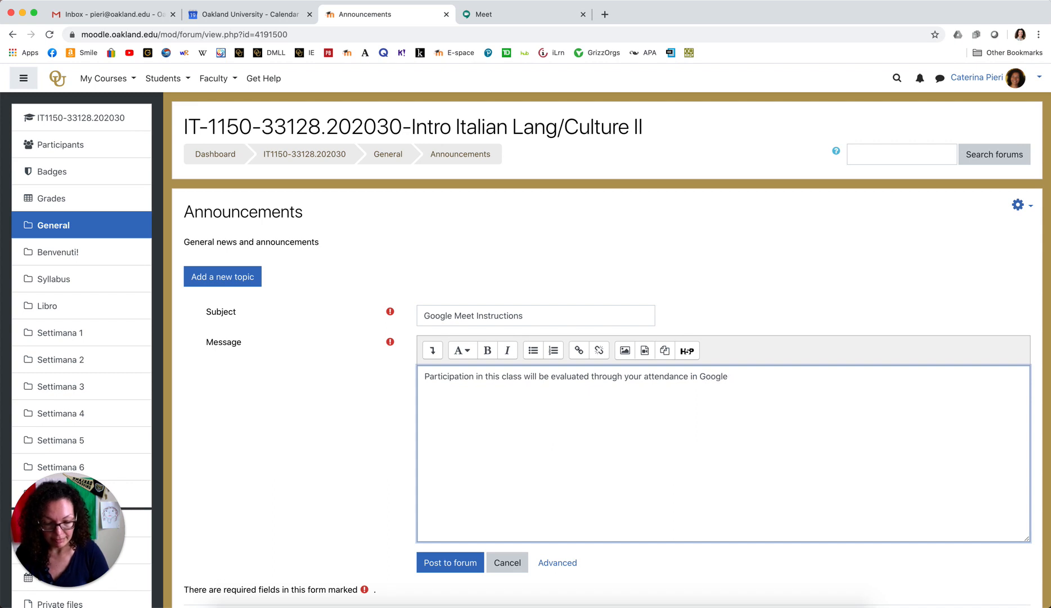
text(Meets)
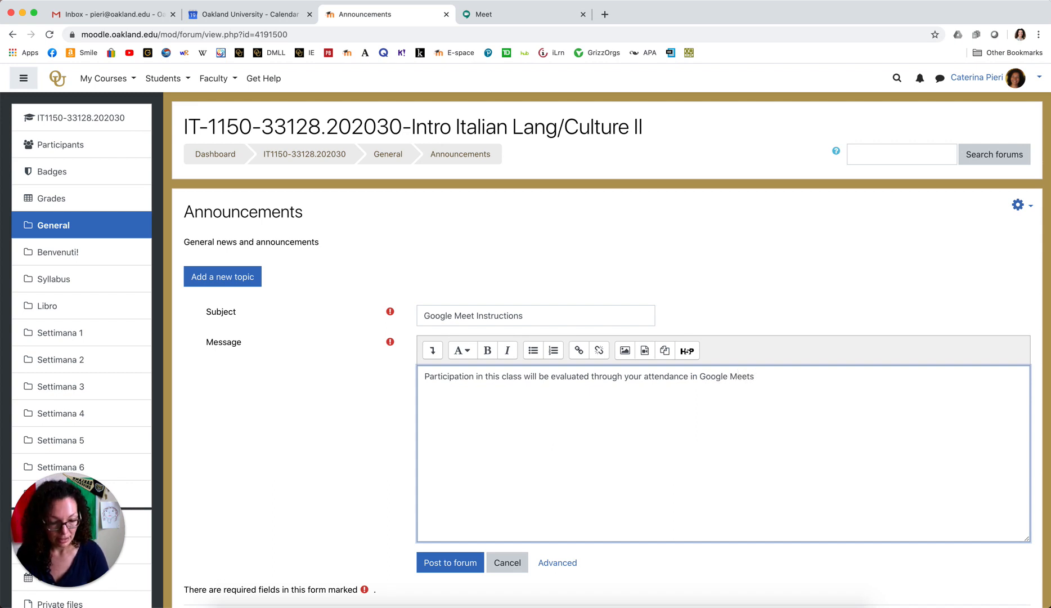
text(.)
key(Return)
text(This is th)
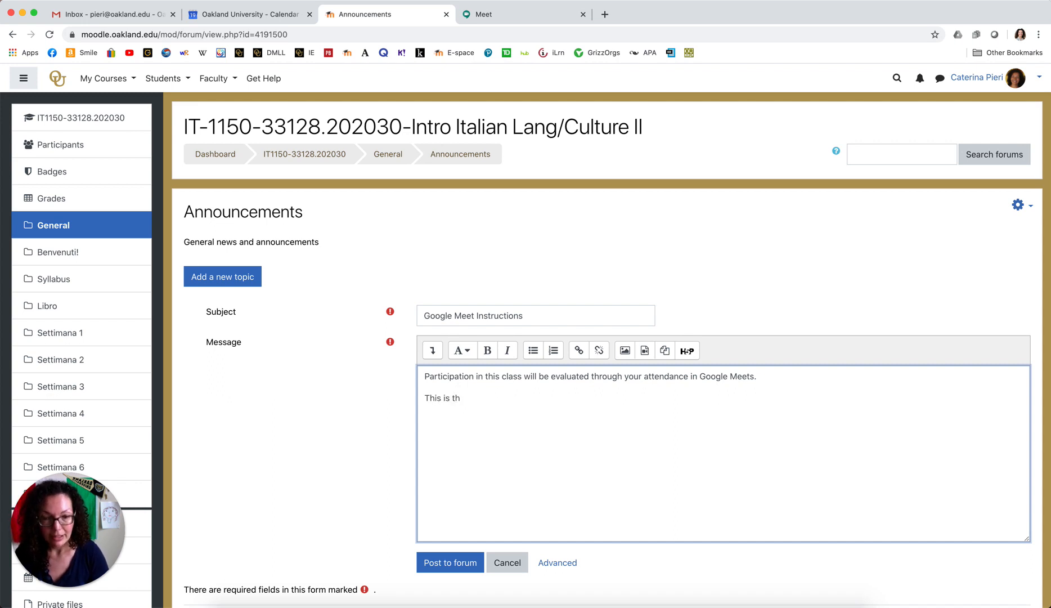
text(e)
key(BackSpace)
key(BackSpace)
key(BackSpace)
key(BackSpace)
key(BackSpace)
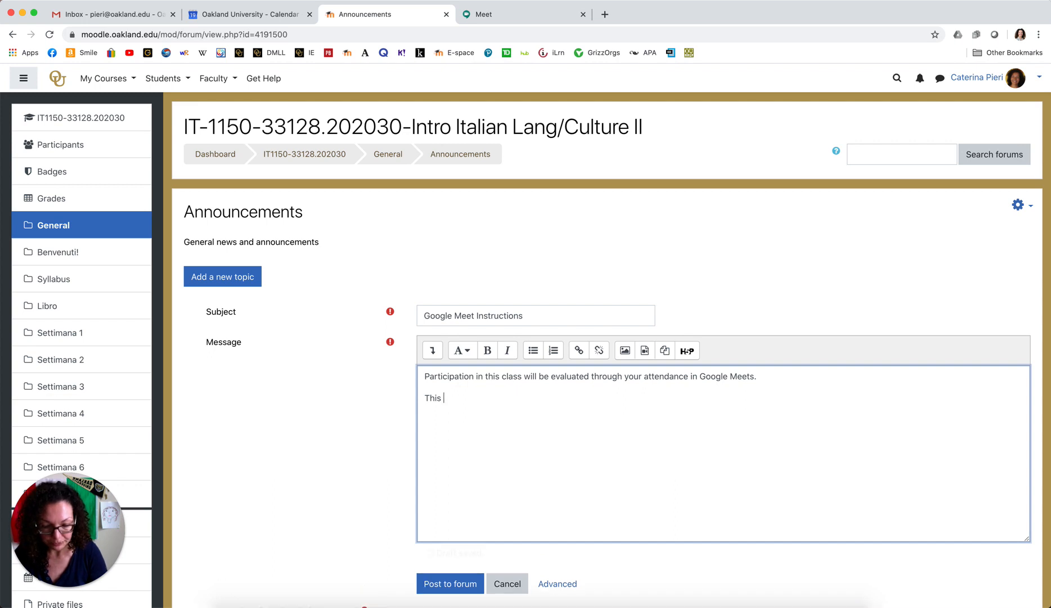
text(is h)
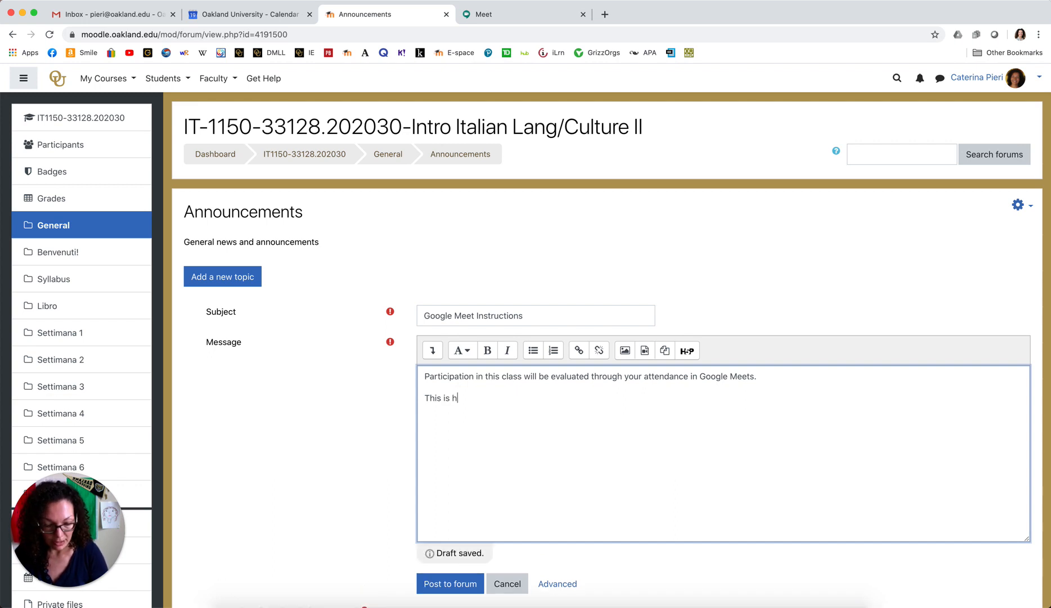
text(ow to join)
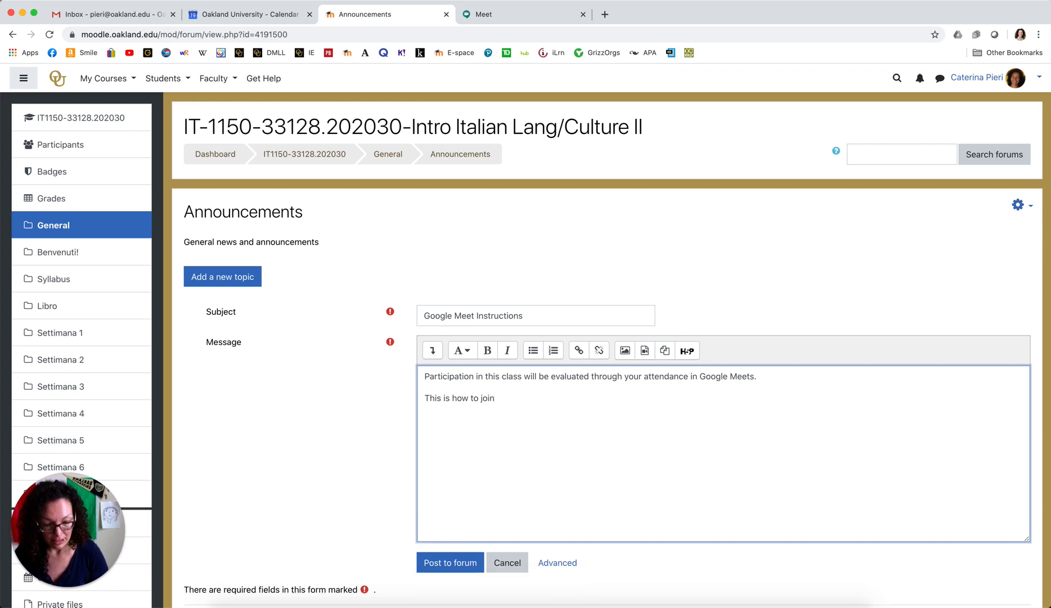
text( ever)
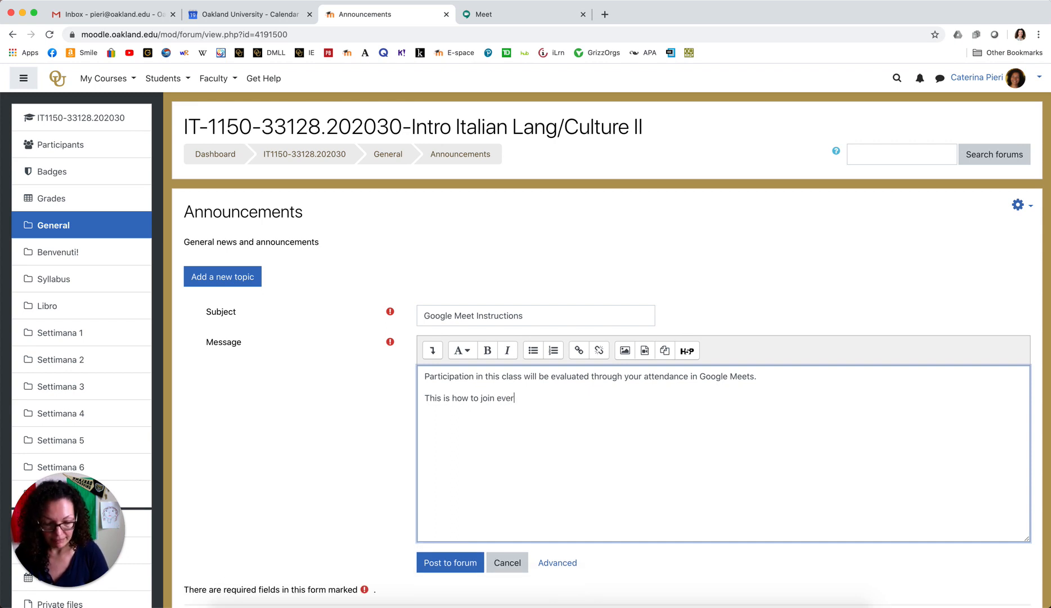
text(y Monday,)
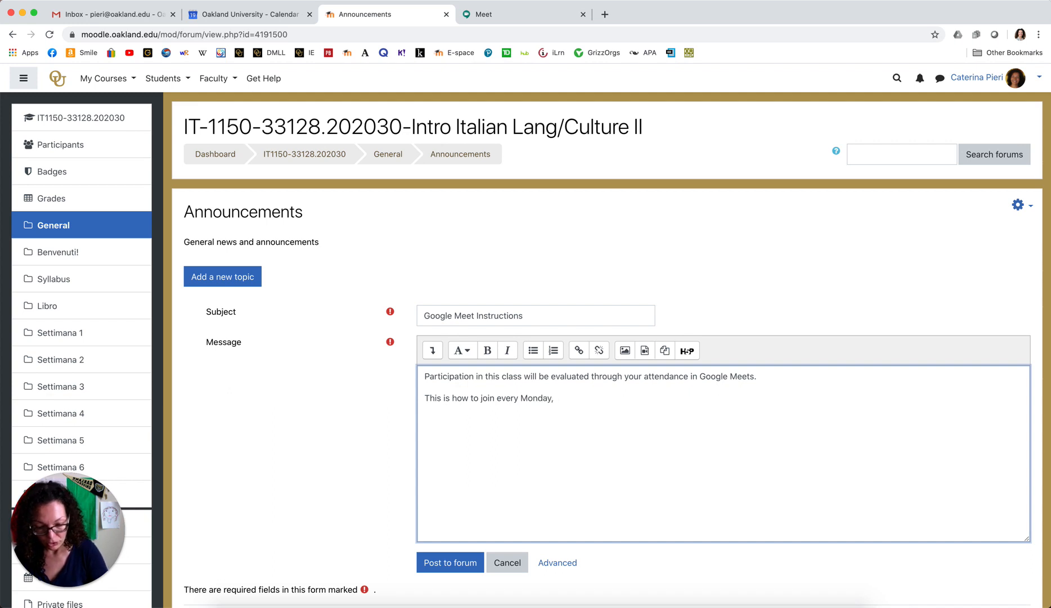
text( Wedn)
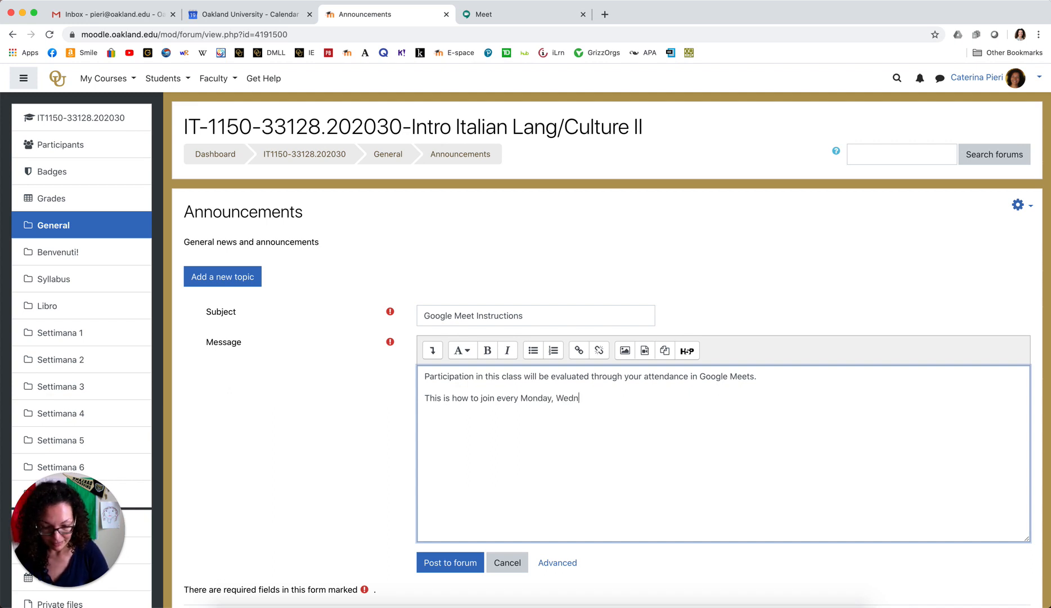
text(esda)
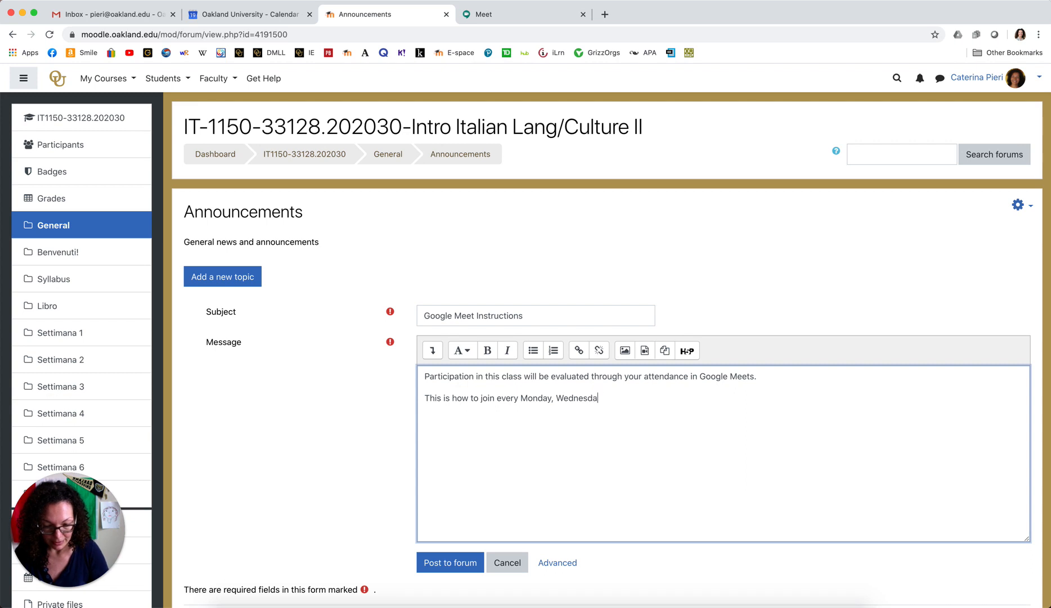
text(y and Thur)
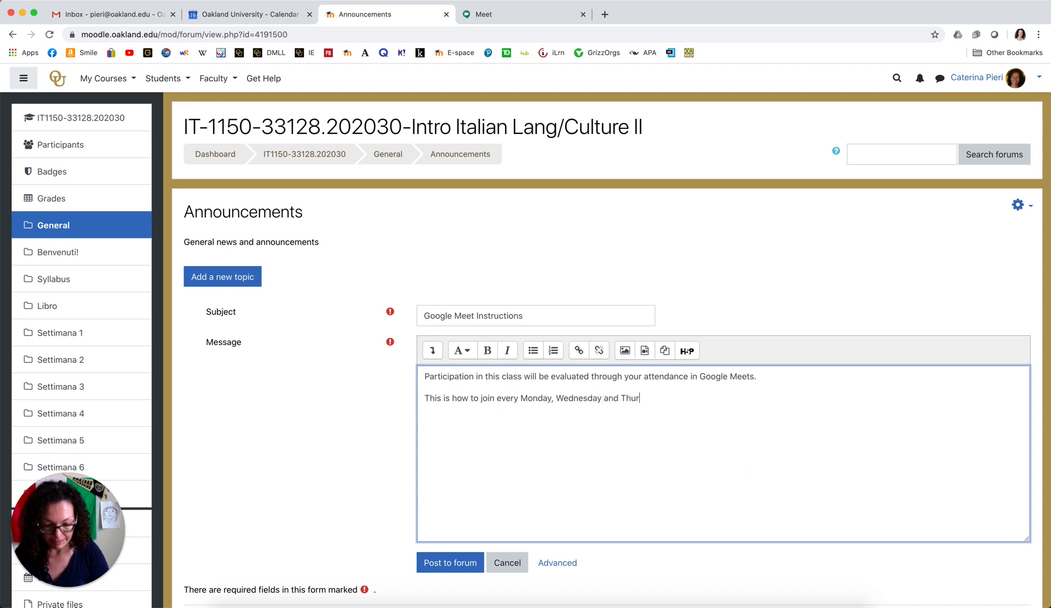
text(sday a)
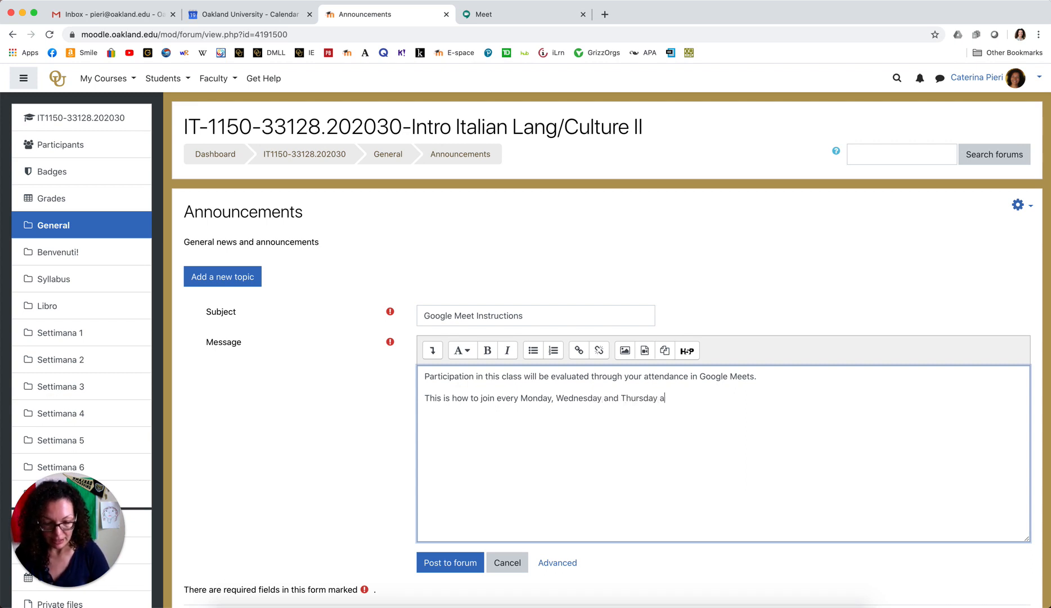
key(BackSpace)
text(fro)
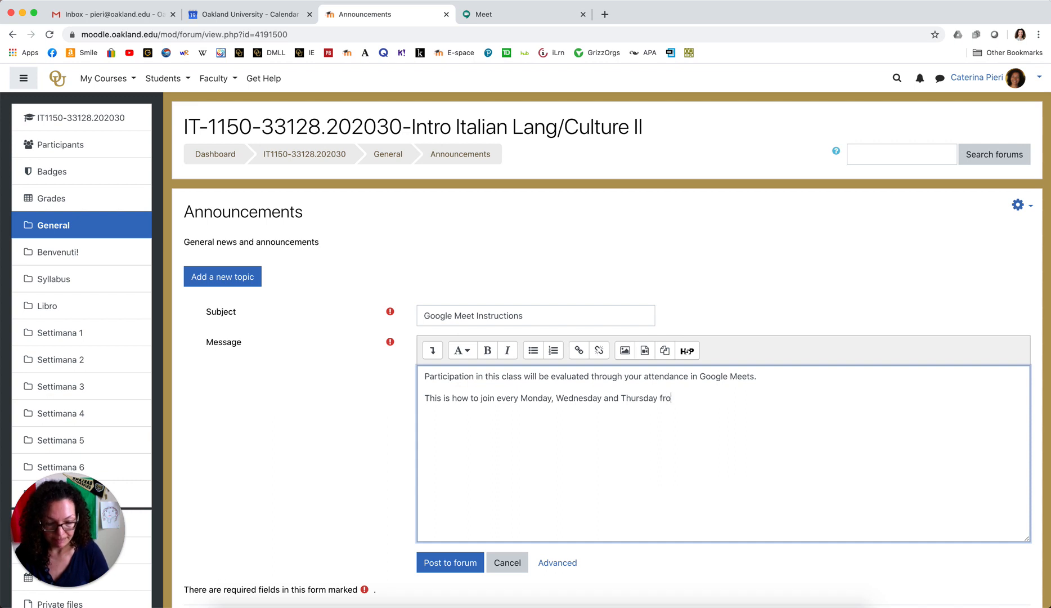
text(m 10 )
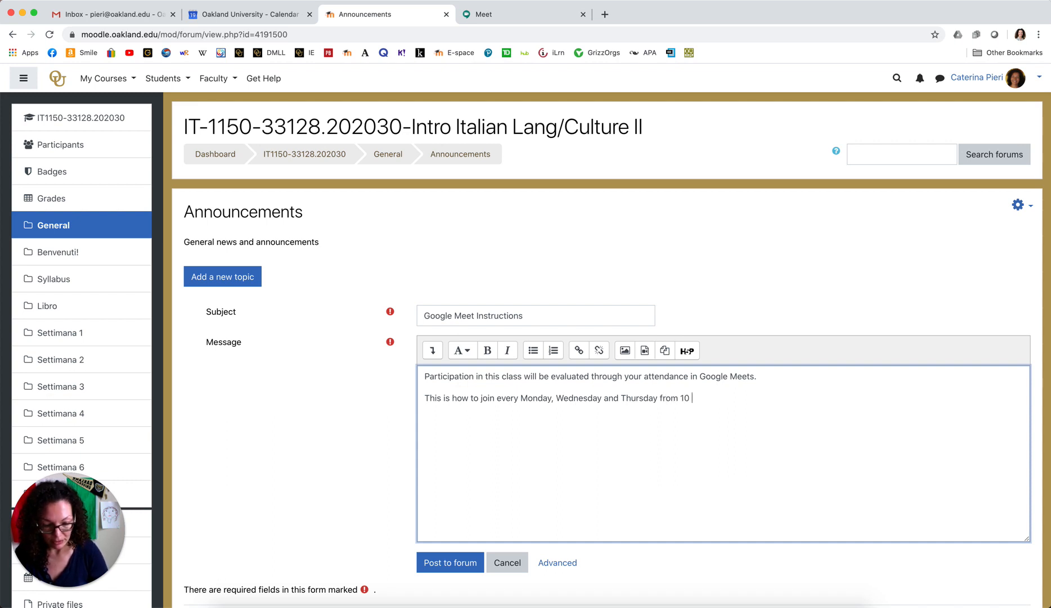
text(to 11 am)
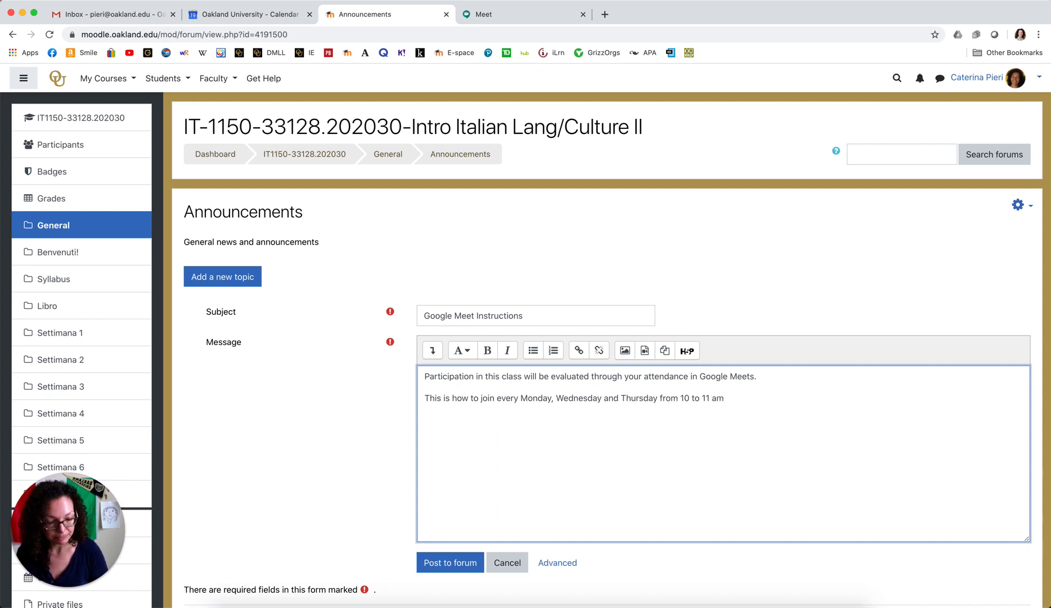
text(.)
key(Return)
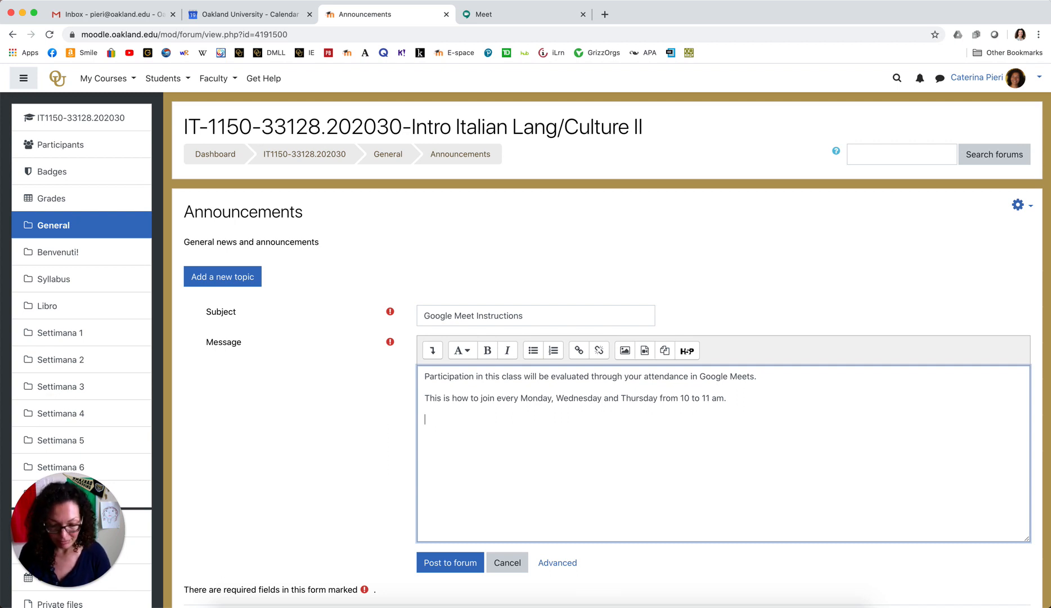
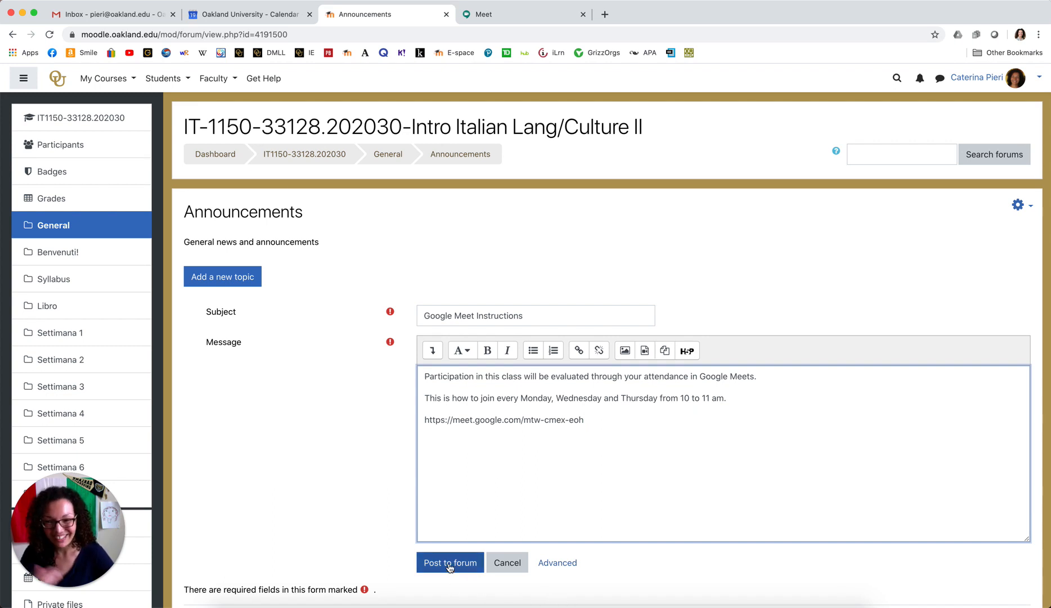
Paste the Google Meet link into the announcement, then cancel the unposted draft.
click(506, 562)
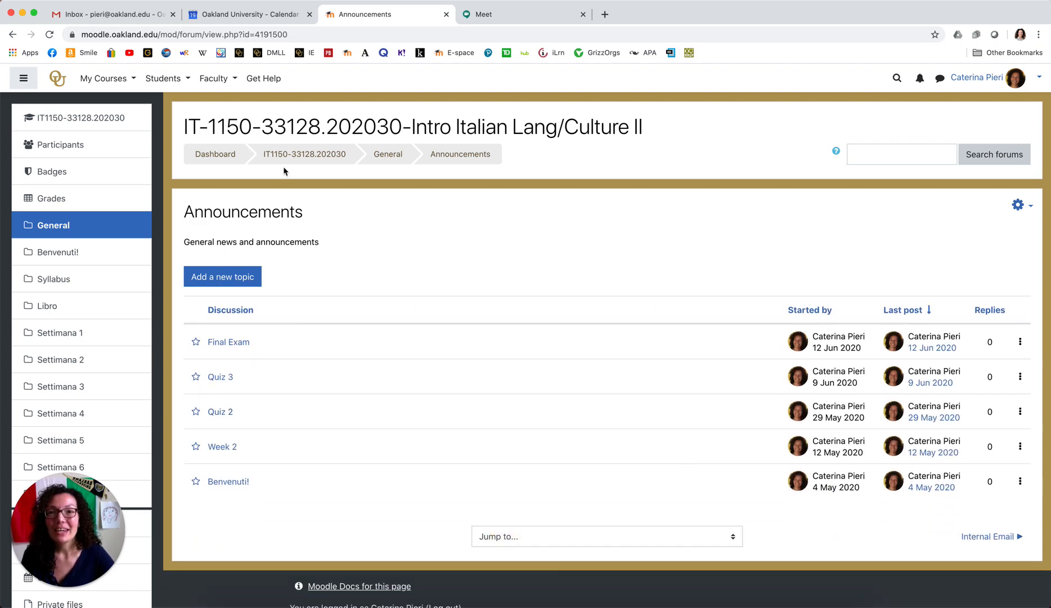
Return to the IT1150-33128.202030 course home page via its breadcrumb.
click(302, 155)
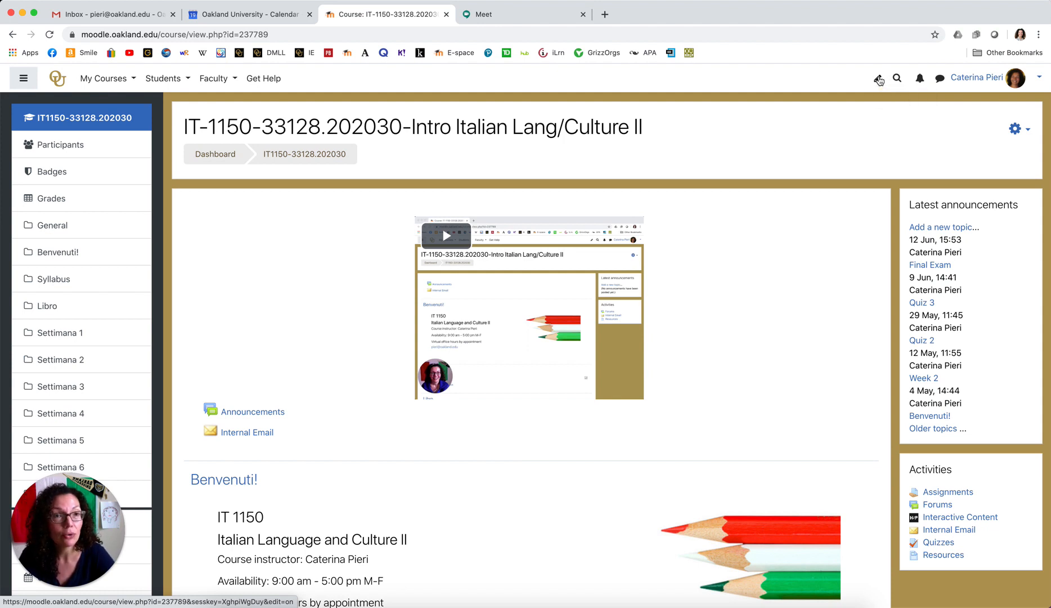
Turn editing on and add an empty Topic 11 section below Settimana 7.
click(878, 81)
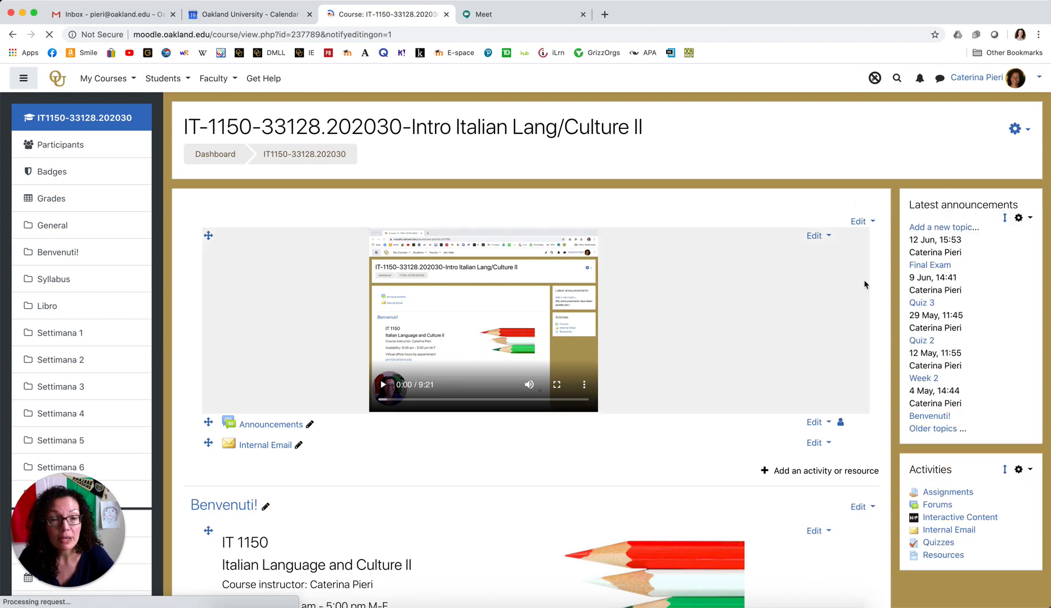
scroll(864, 284, down, 20)
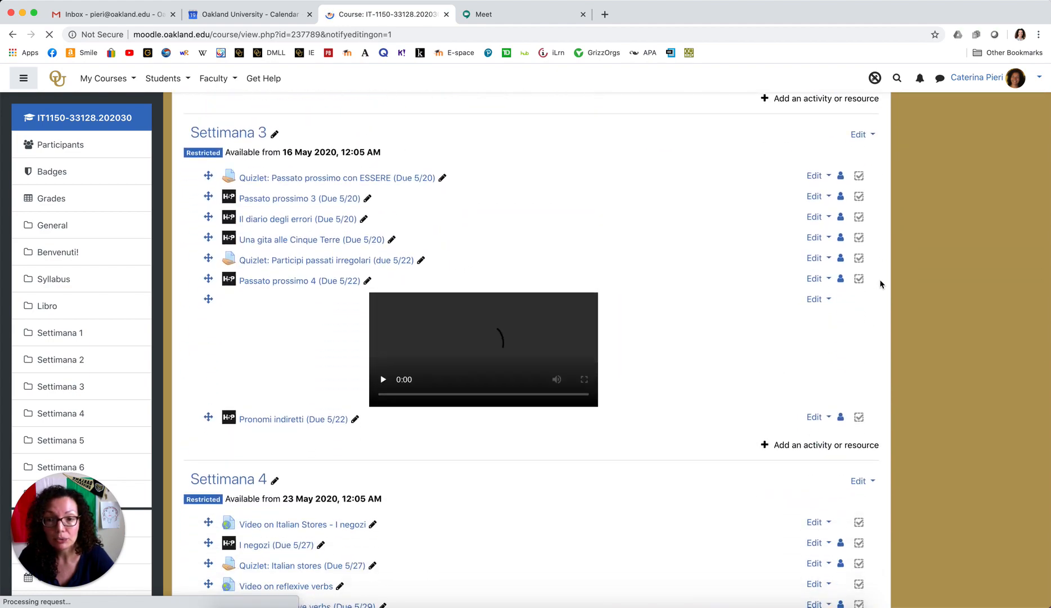
scroll(879, 284, down, 15)
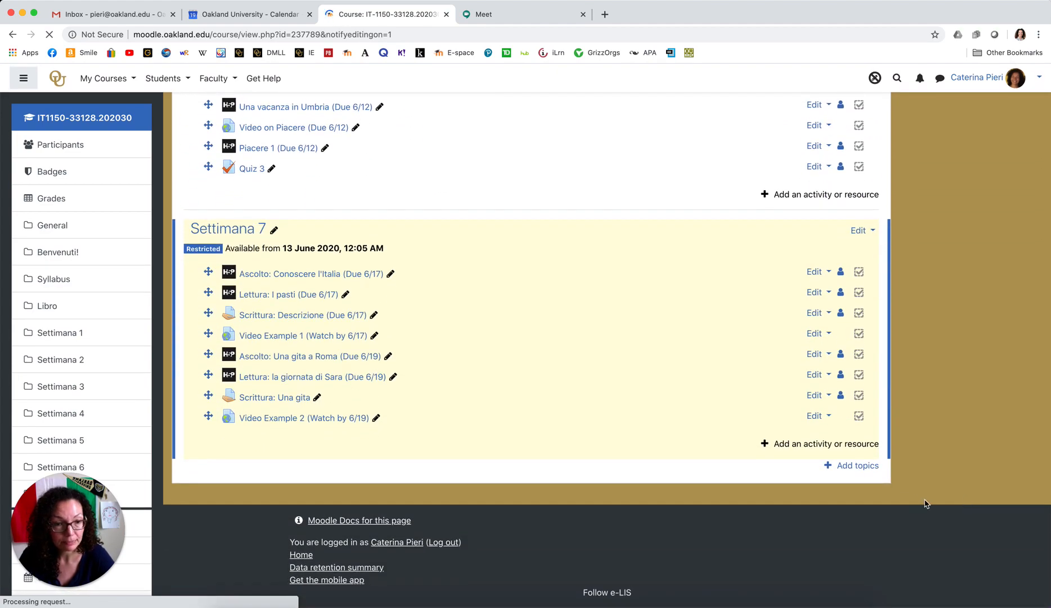
click(857, 468)
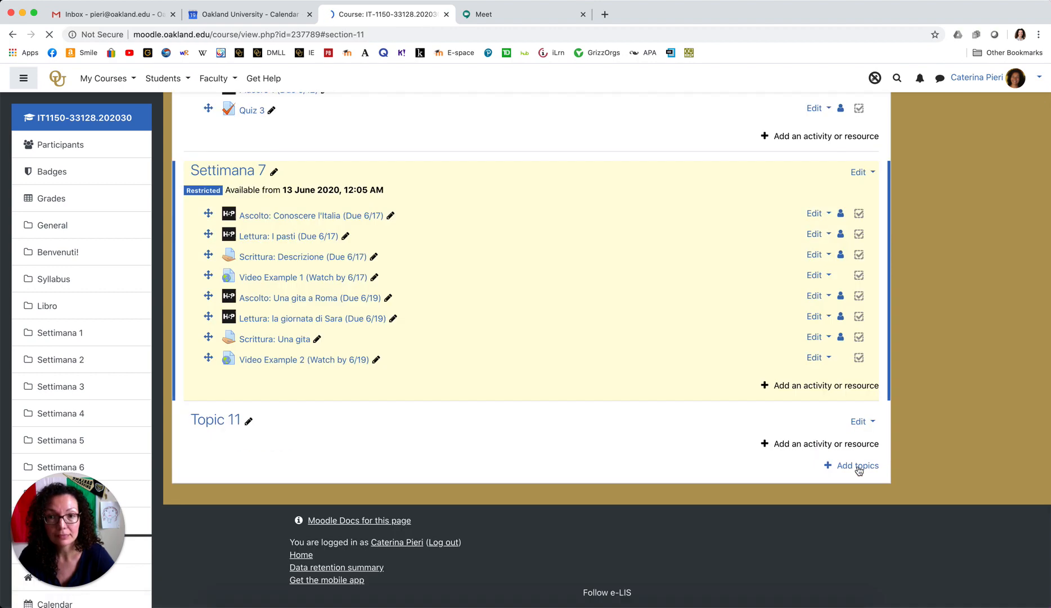
click(249, 425)
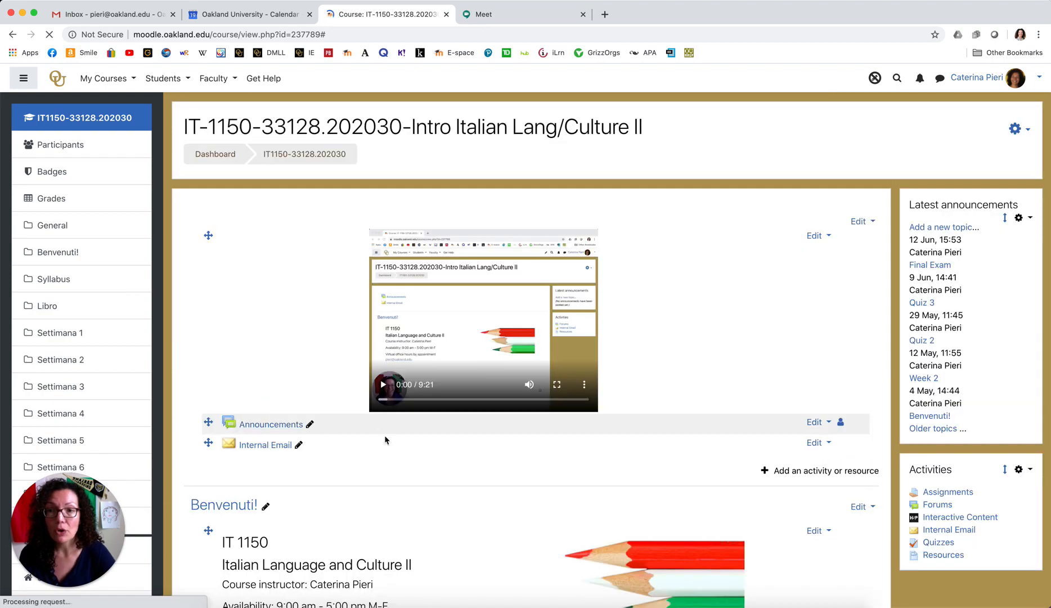
scroll(502, 461, down, 20)
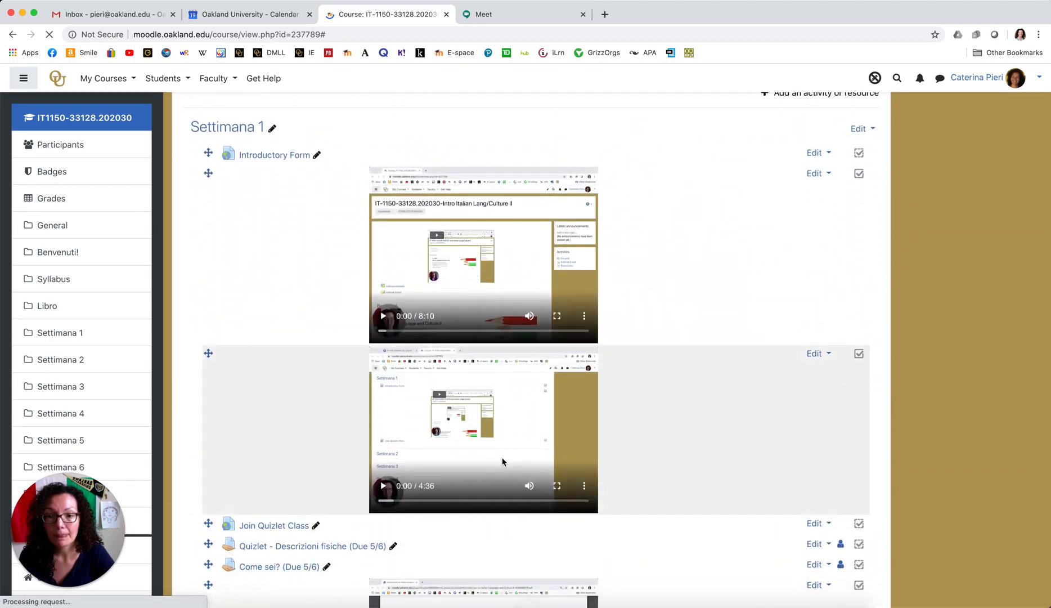
scroll(503, 461, down, 20)
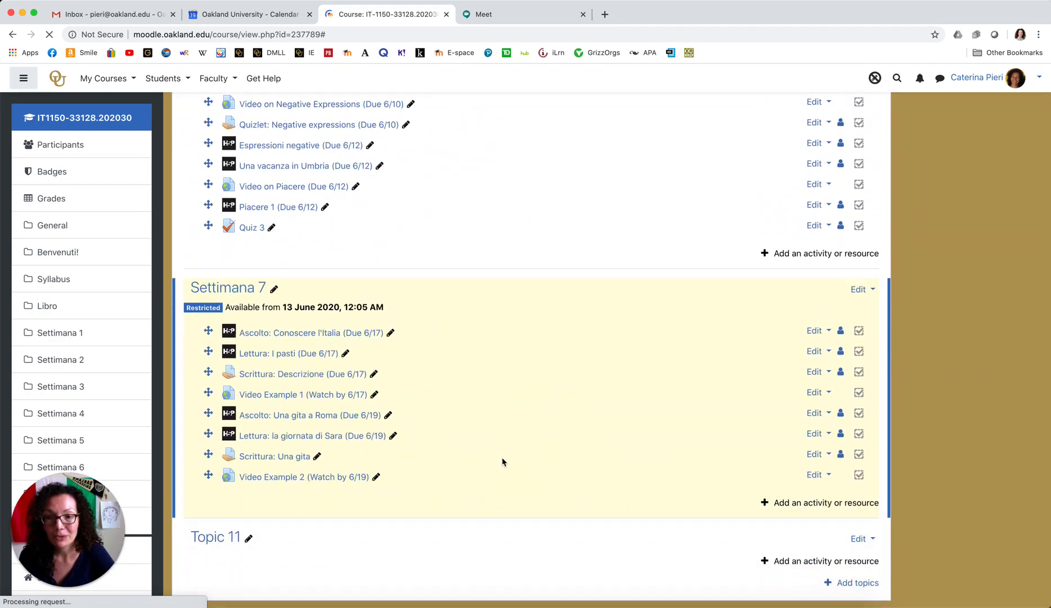
click(247, 423)
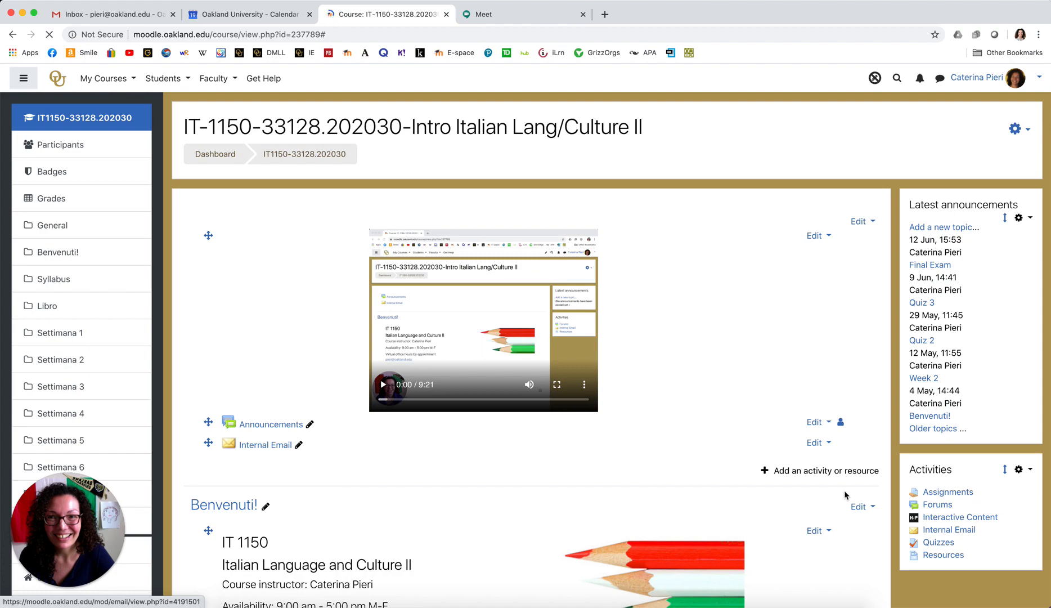
scroll(845, 495, down, 10)
scroll(845, 495, down, 20)
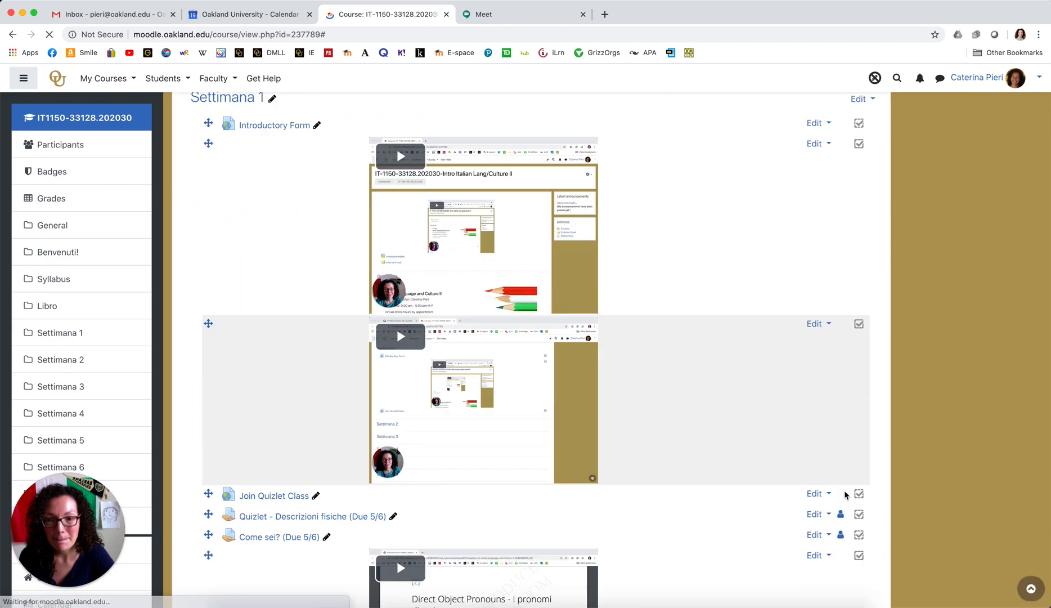
scroll(845, 494, down, 12)
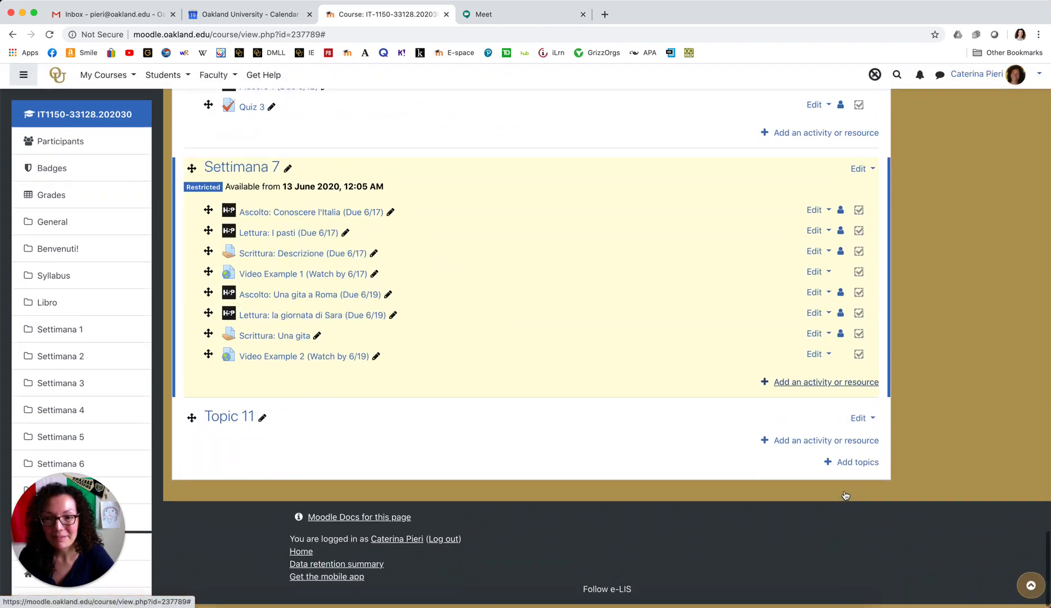
Rename the Topic 11 section to 'Google Meets'.
click(262, 423)
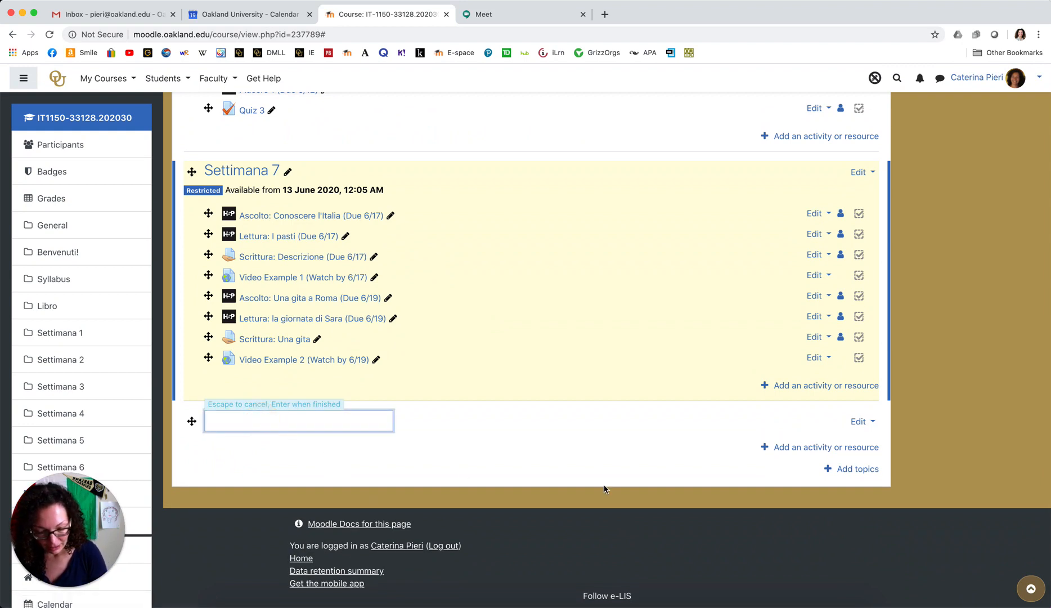
text(Google )
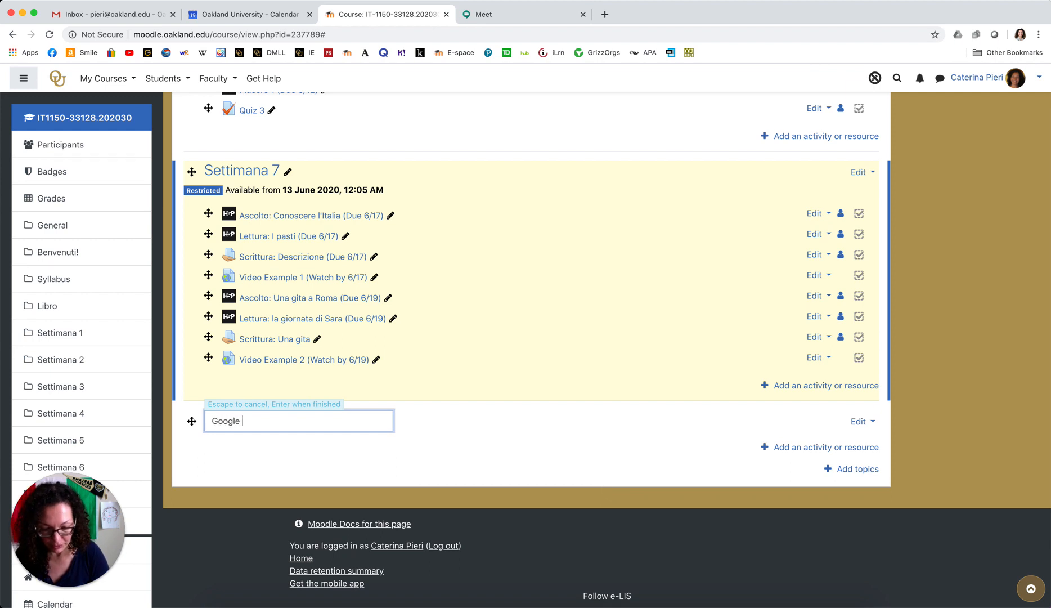
text(Meets)
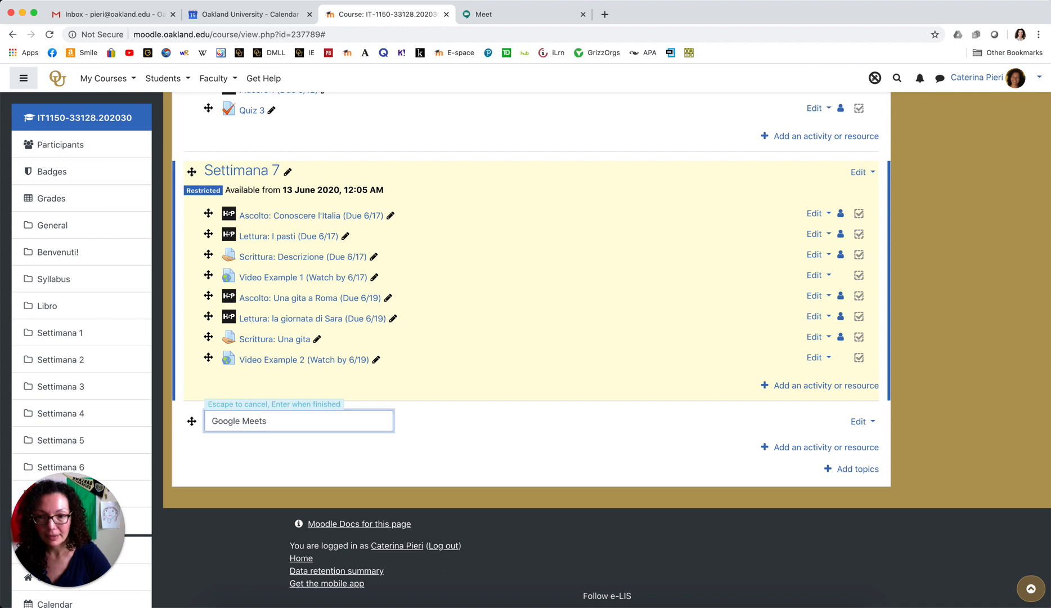
key(Return)
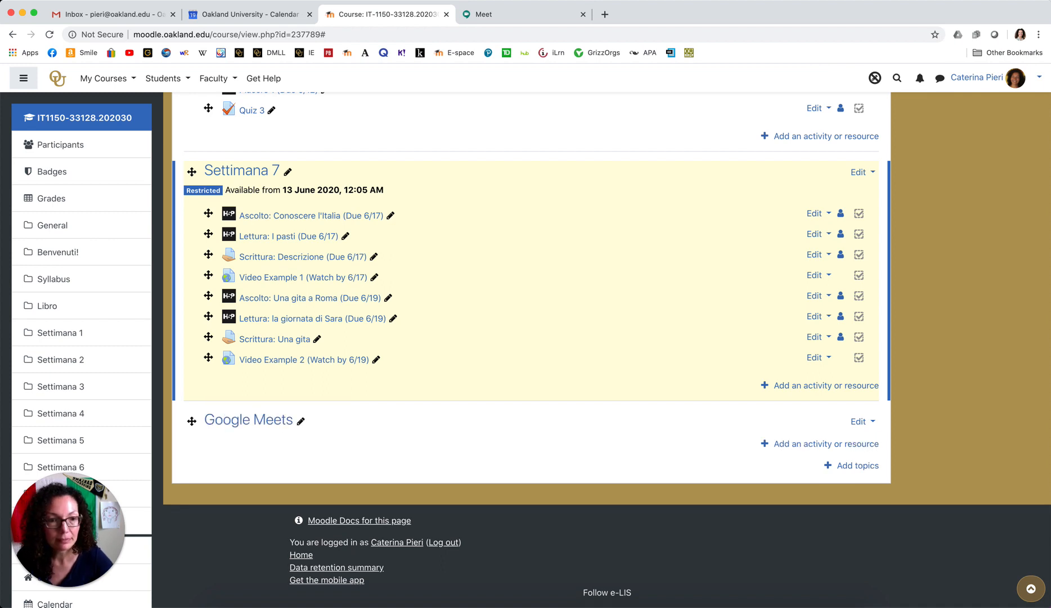
Add a Page resource to the Google Meets topic, opening its blank settings form.
click(828, 445)
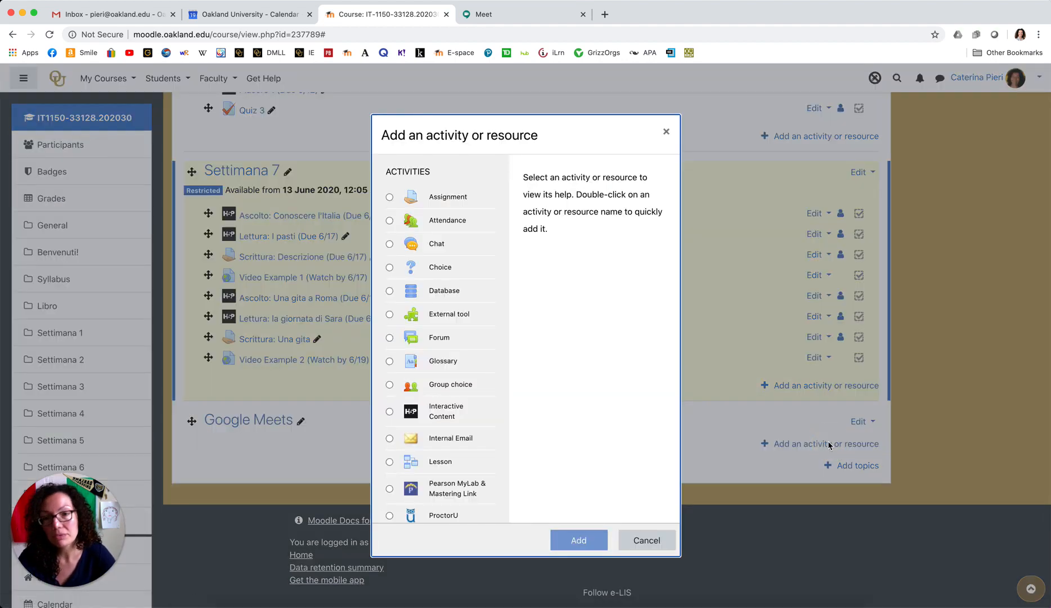
scroll(471, 407, down, 4)
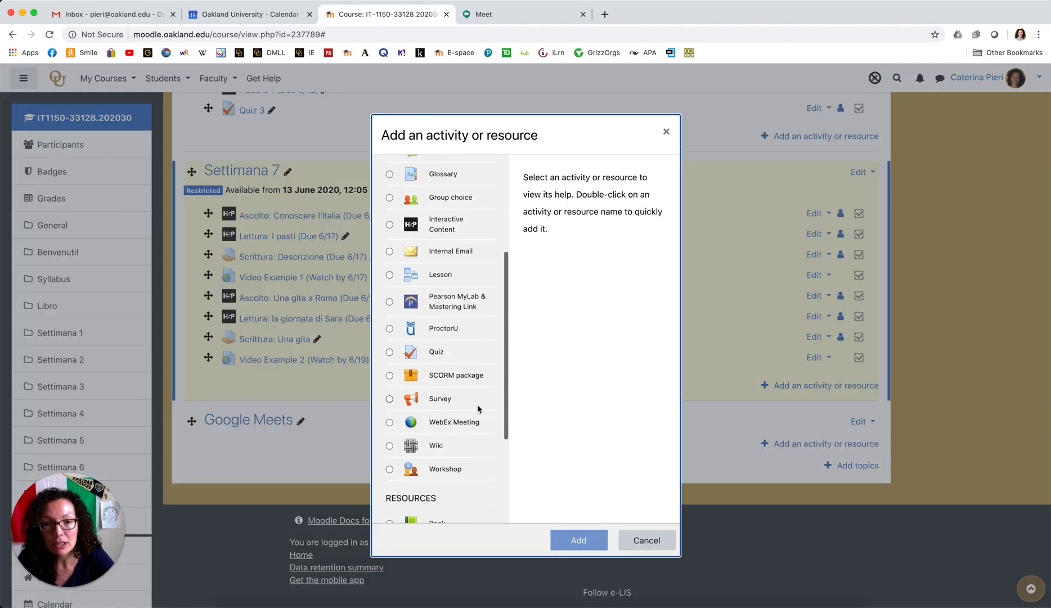
scroll(477, 403, down, 4)
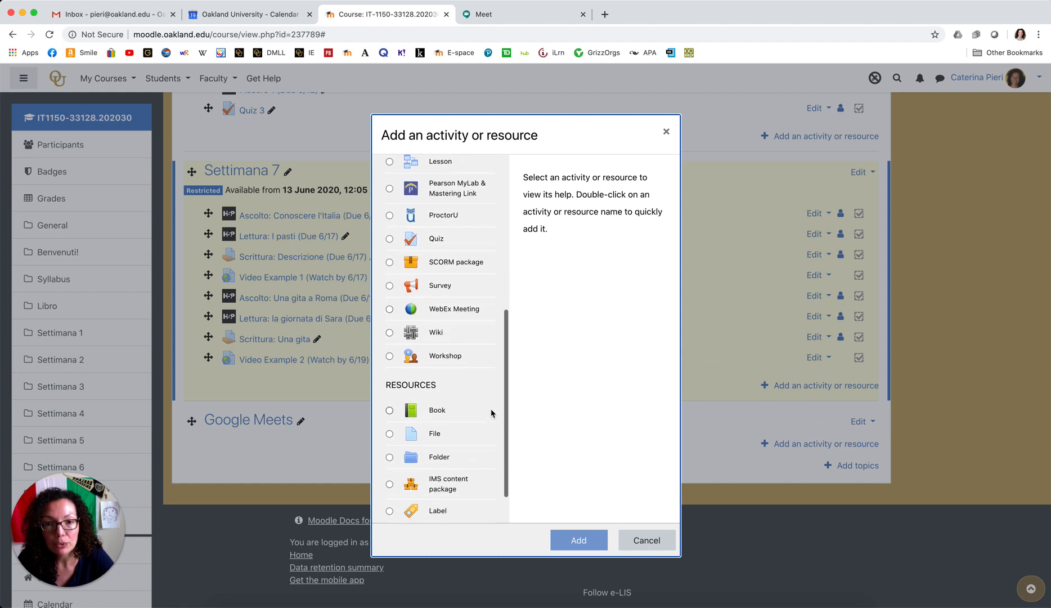
scroll(491, 414, down, 2)
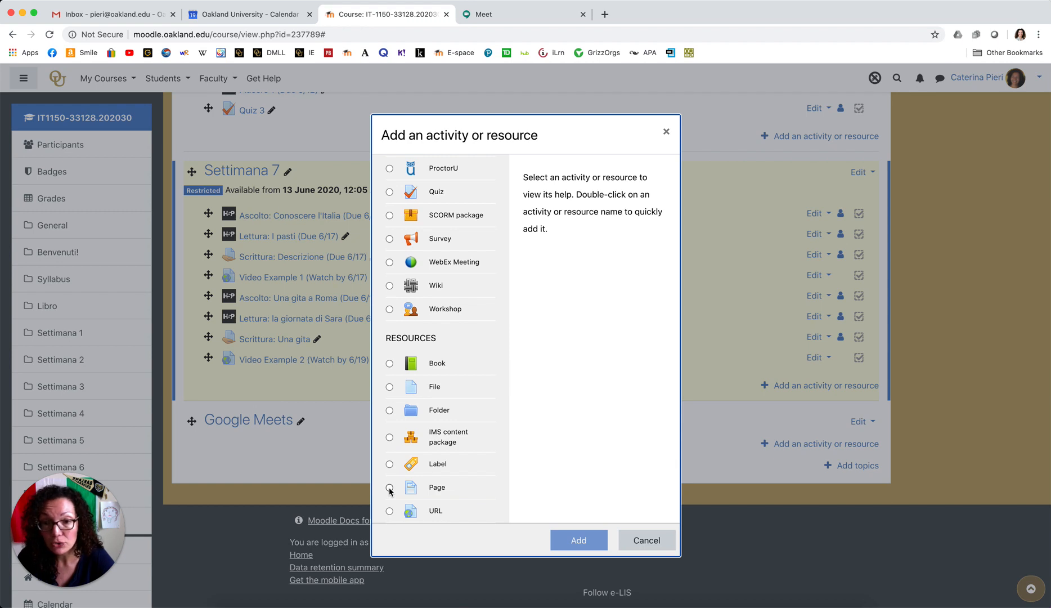
click(389, 487)
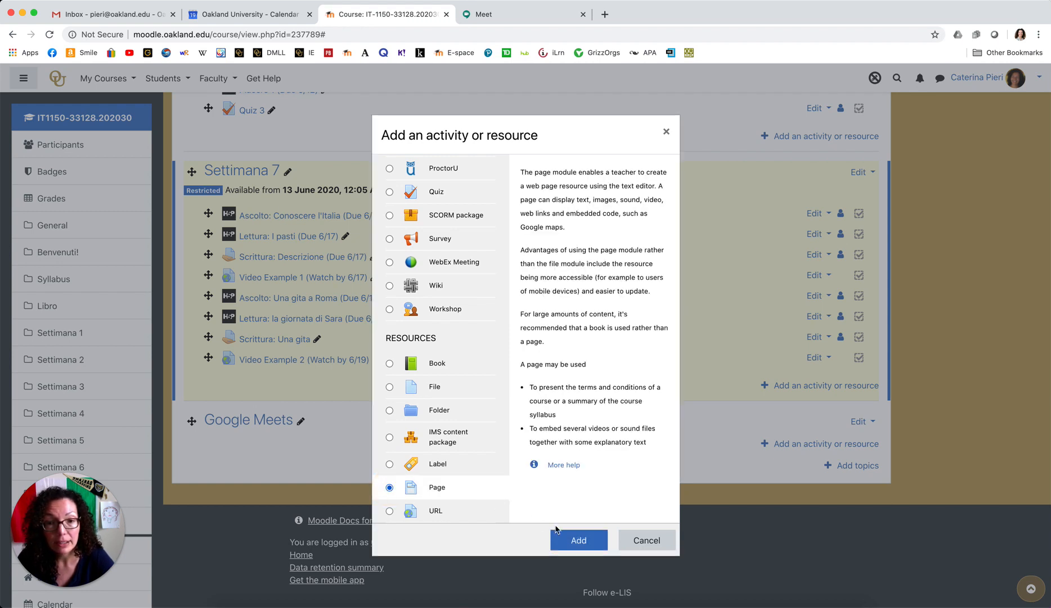
click(582, 540)
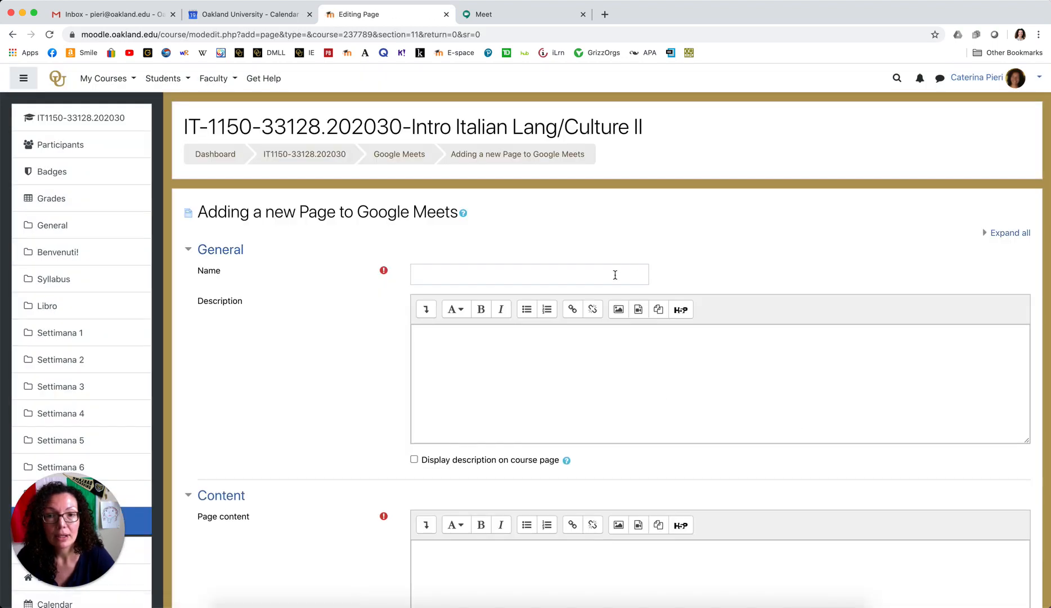
Enter 'Google Meets' as the page name and place the cursor in Page content.
click(615, 275)
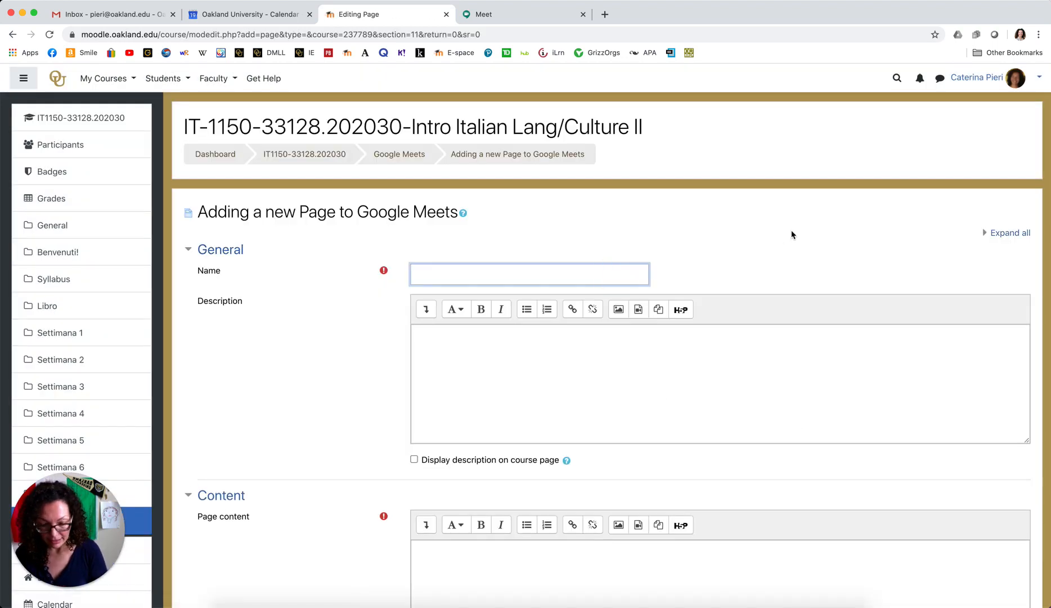
text(Goo)
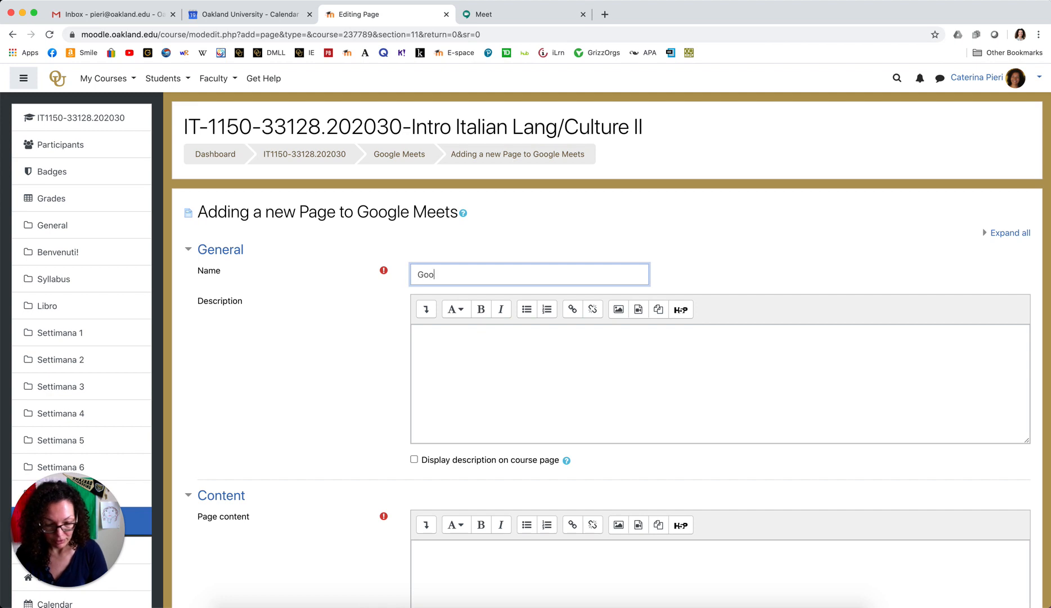
text(gle )
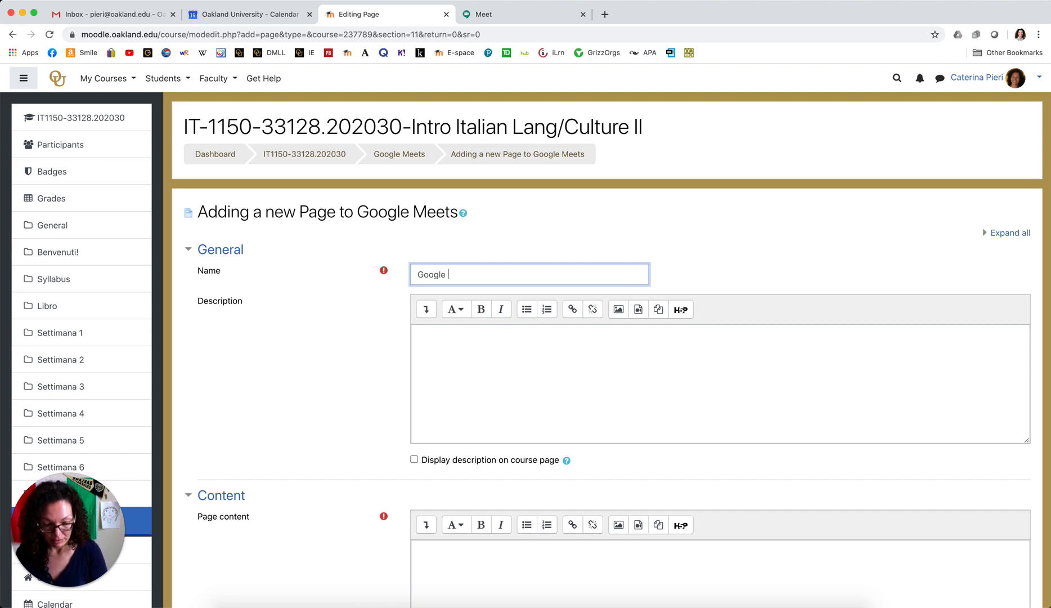
text(Meets)
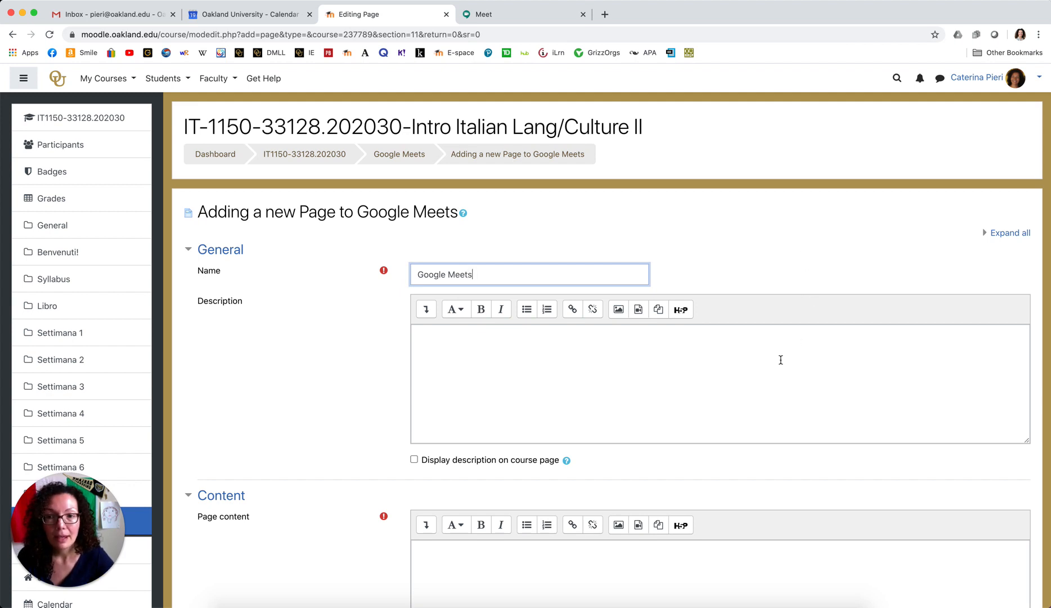
scroll(518, 365, down, 3)
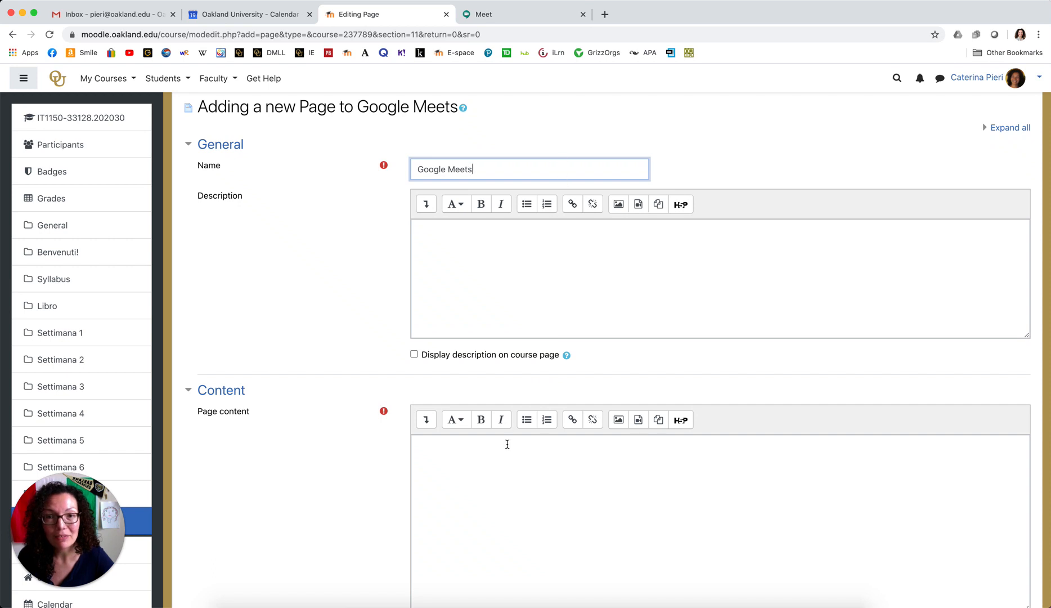
scroll(528, 483, down, 1)
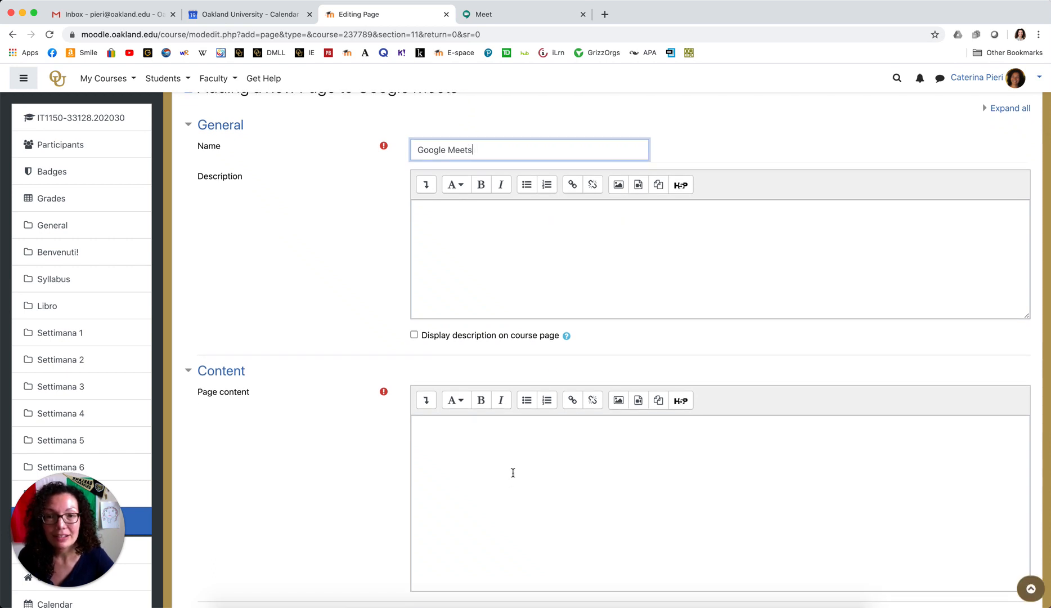
click(524, 471)
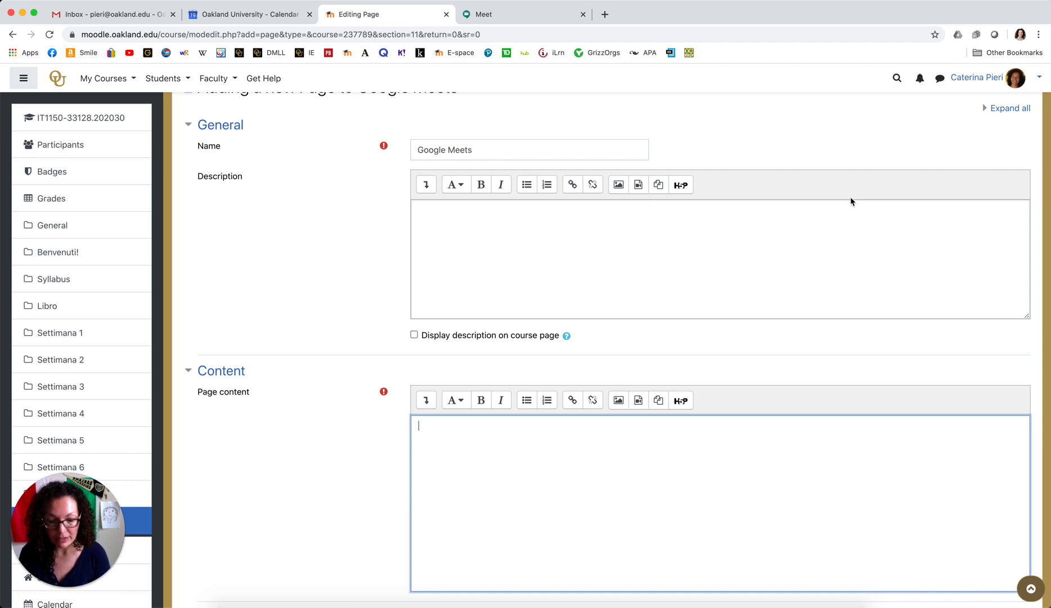
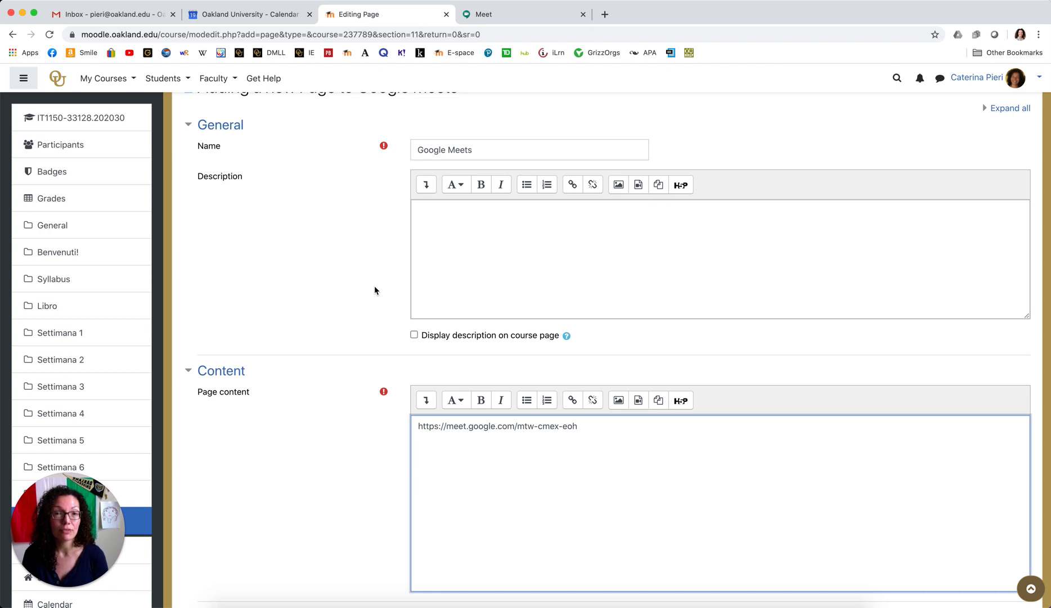
Paste the Google Meet link as the page content, then move to the Description editor.
click(549, 261)
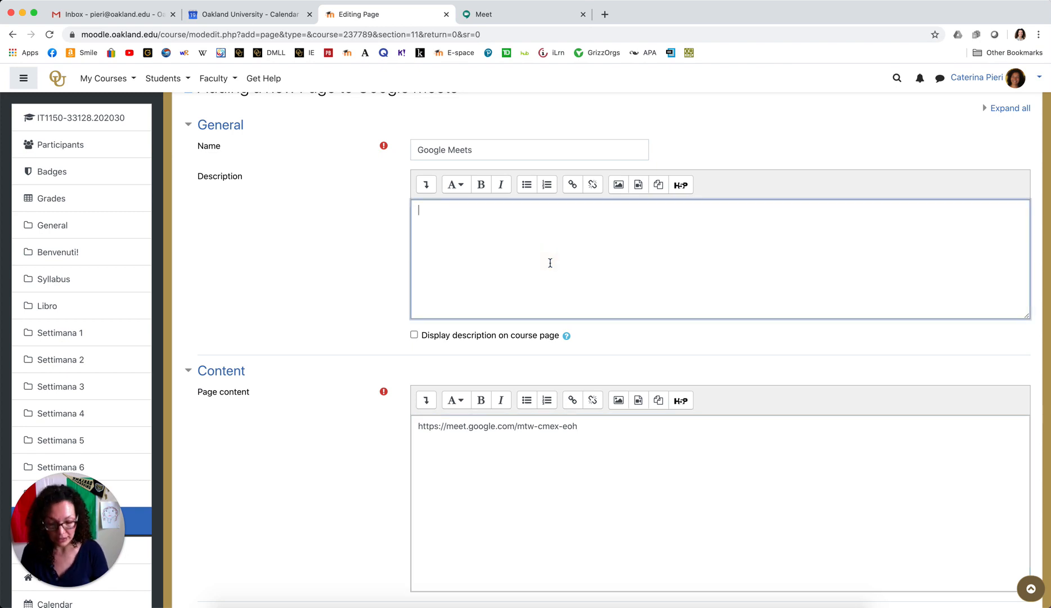
Enter the description '20% of your grade in this course is participation' and enable displaying it on the course page.
text(20)
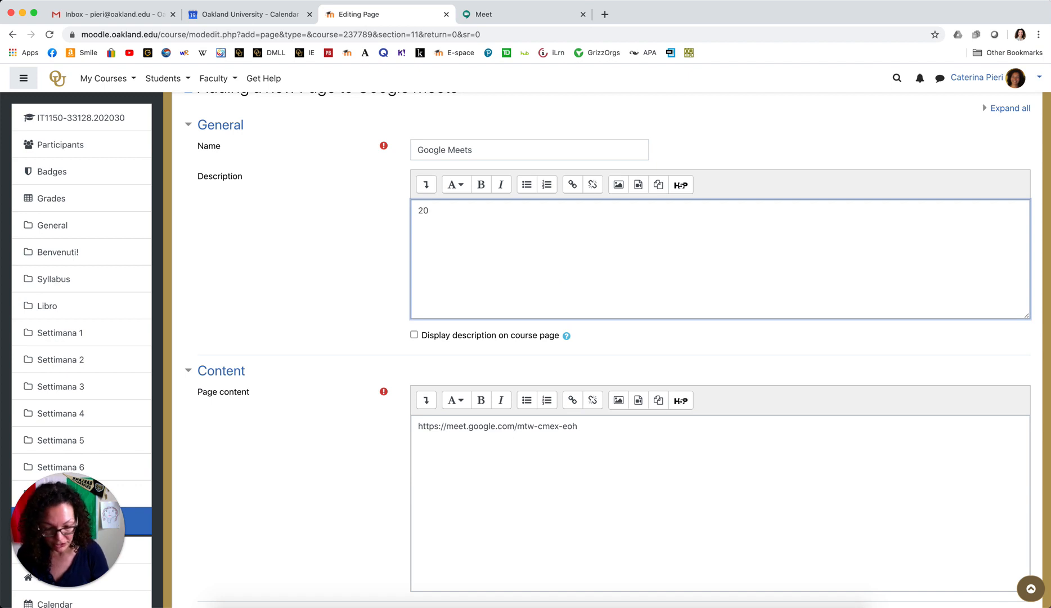
text(% of your )
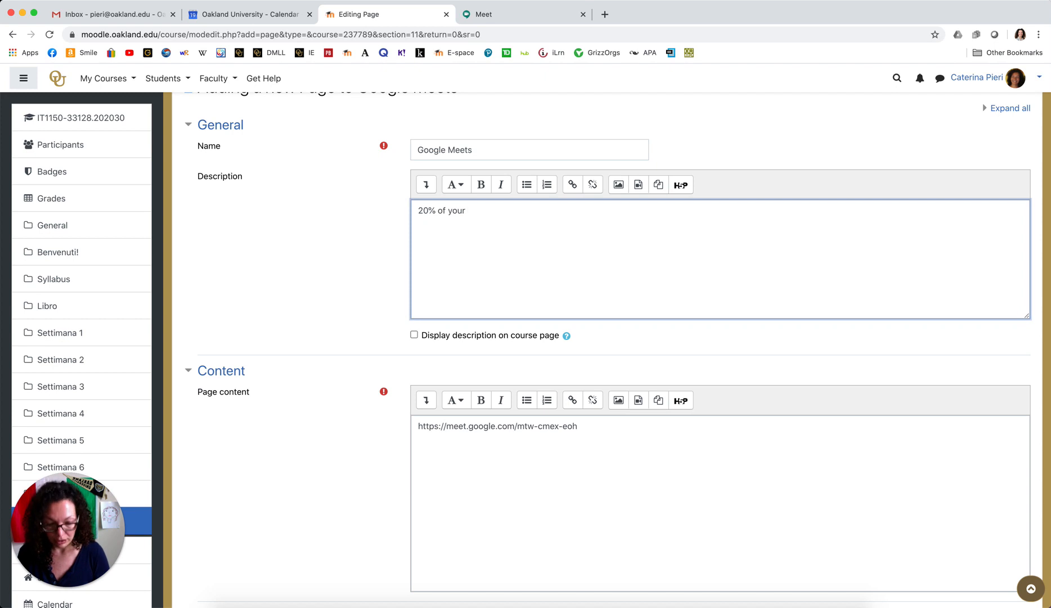
text(grade)
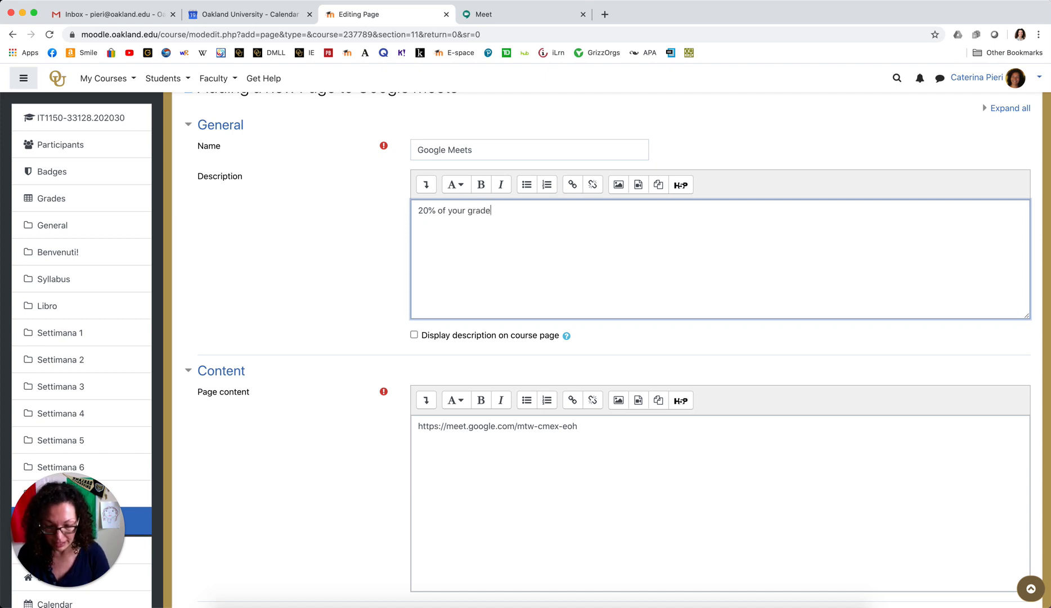
text( in this )
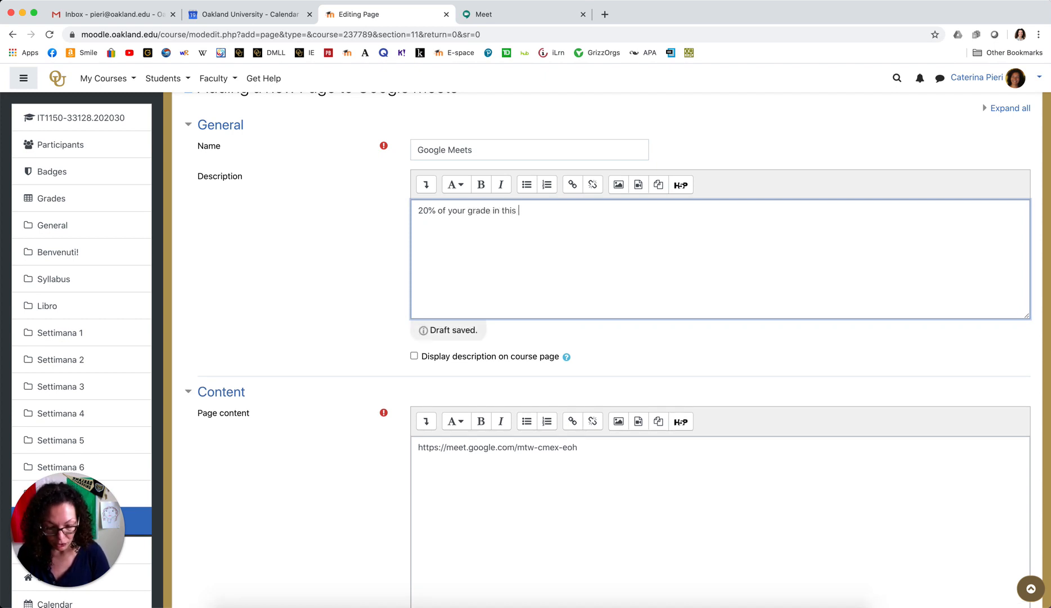
text(course i)
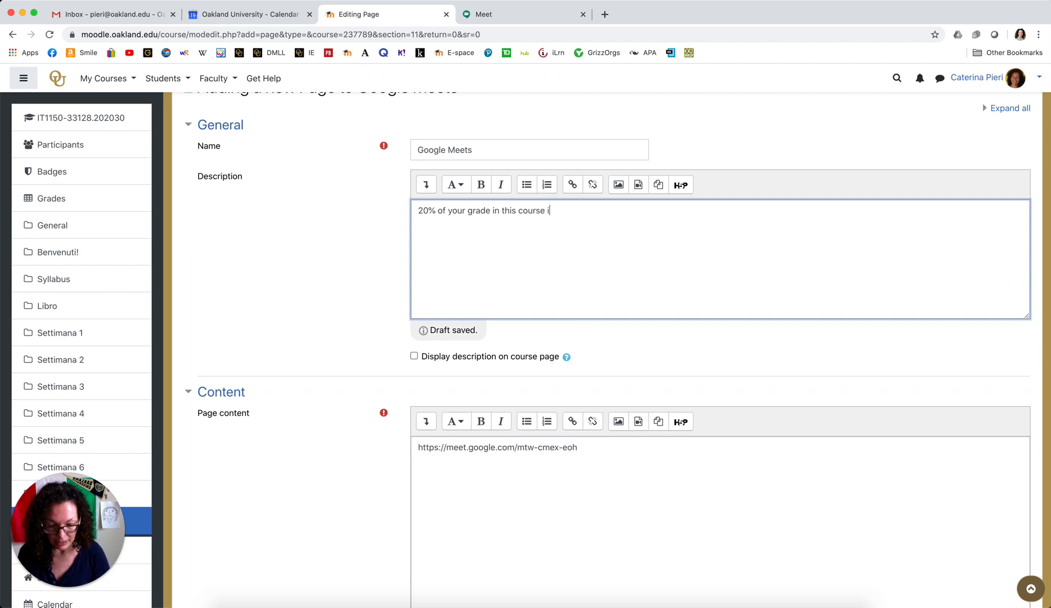
text(s parti)
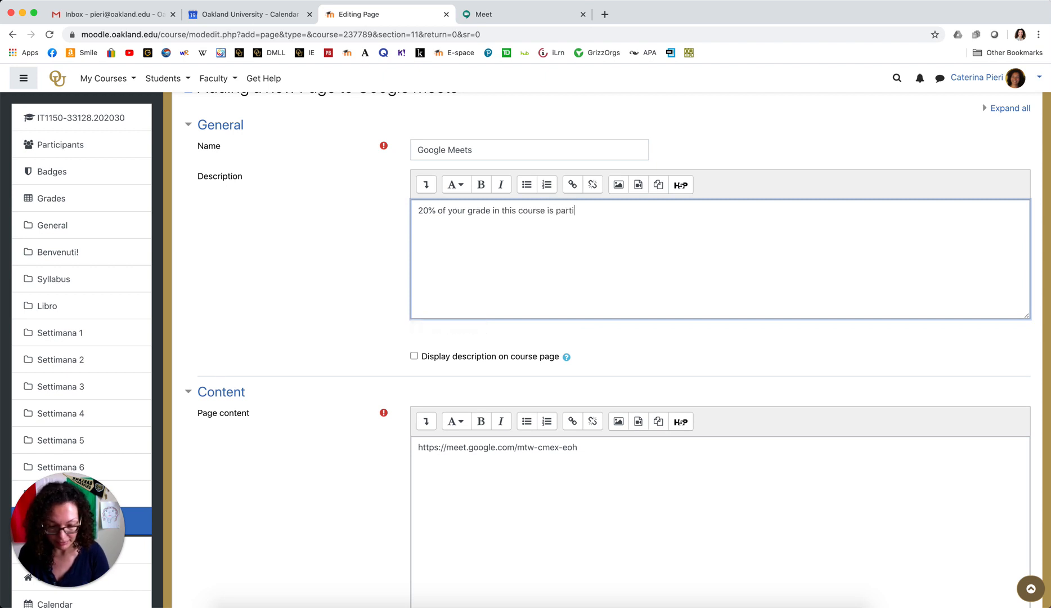
text(cipation.)
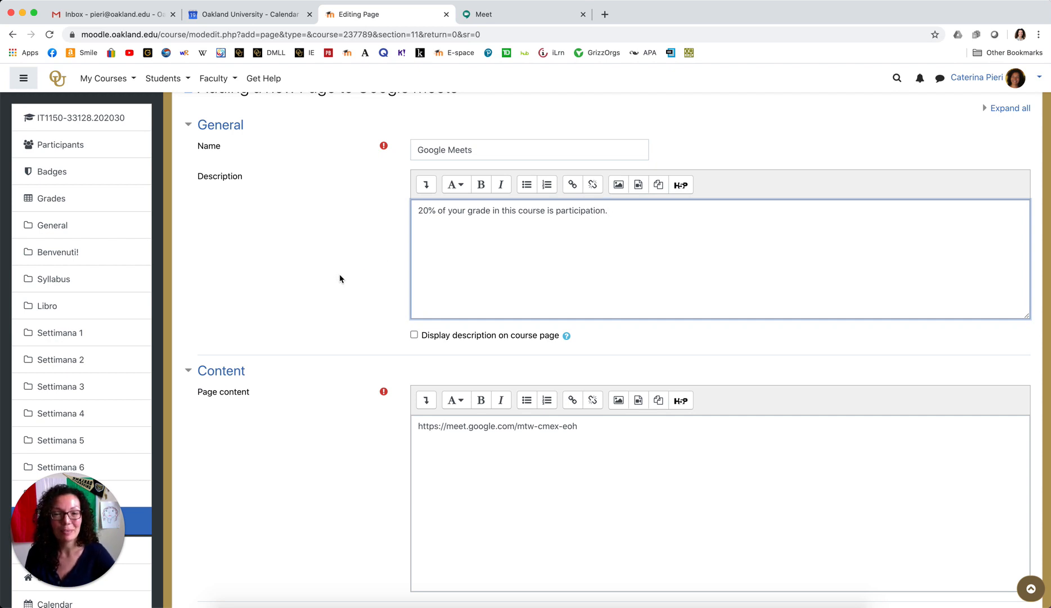
scroll(341, 276, down, 3)
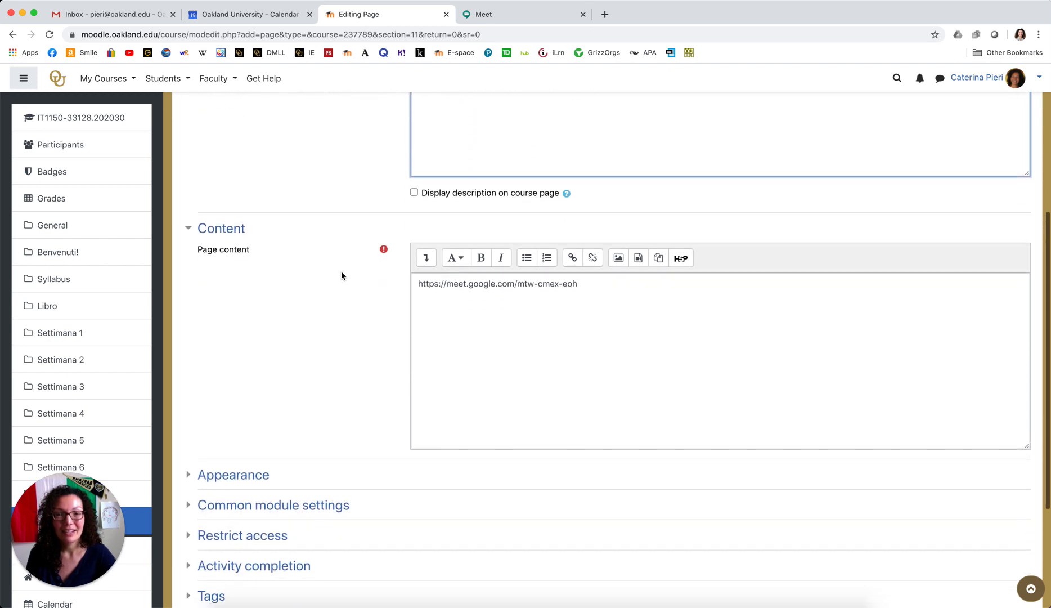
scroll(382, 223, up, 3)
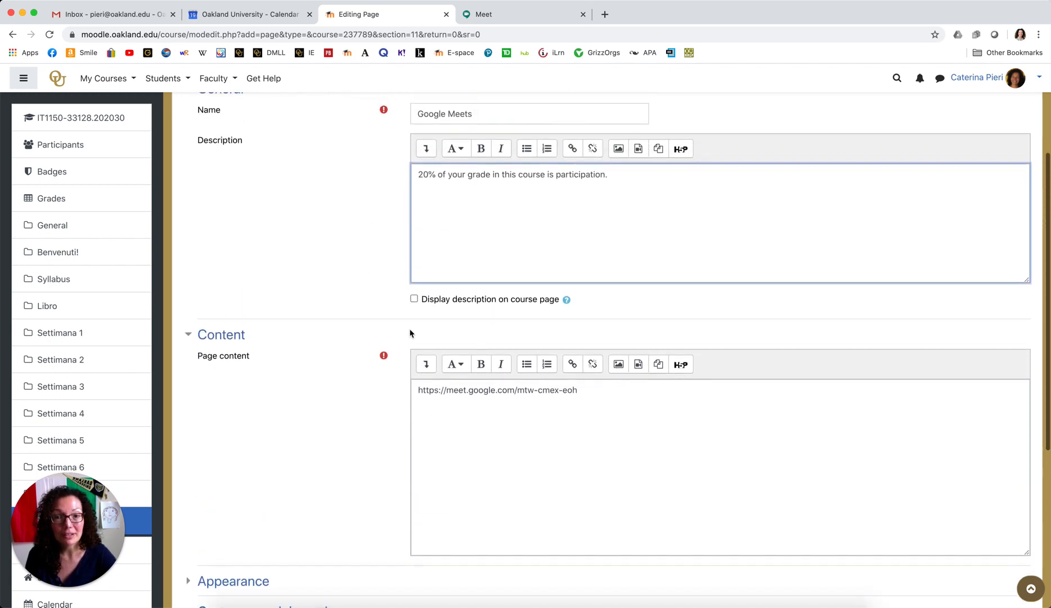
click(413, 298)
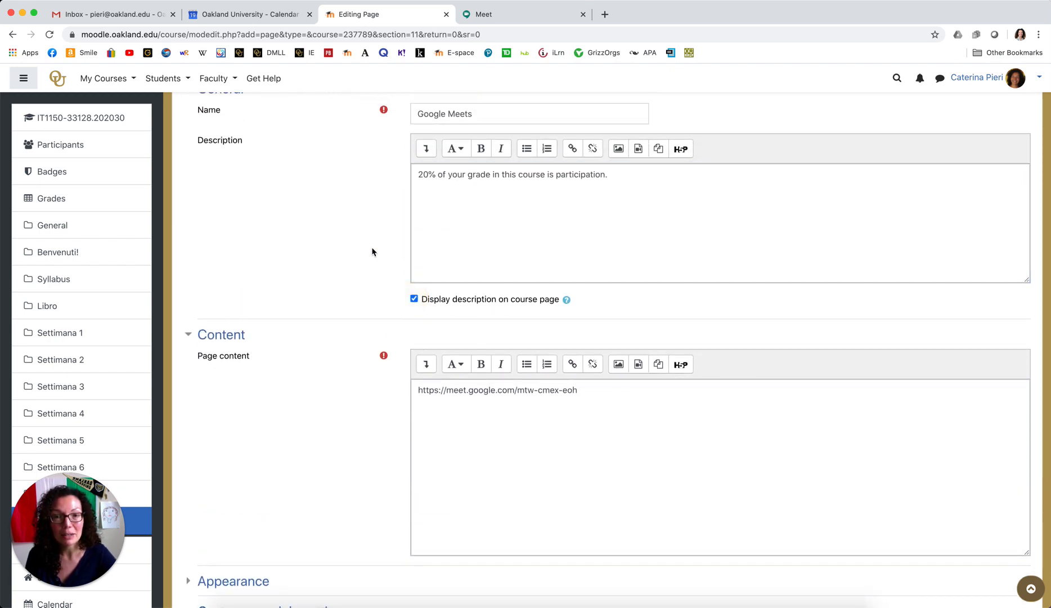
scroll(372, 251, up, 2)
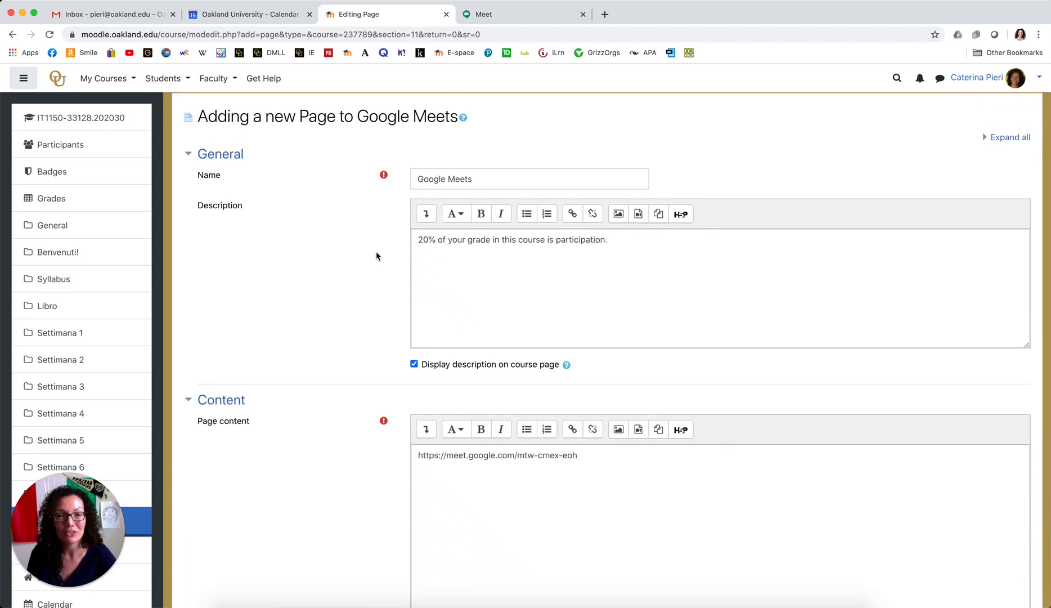
scroll(335, 458, down, 6)
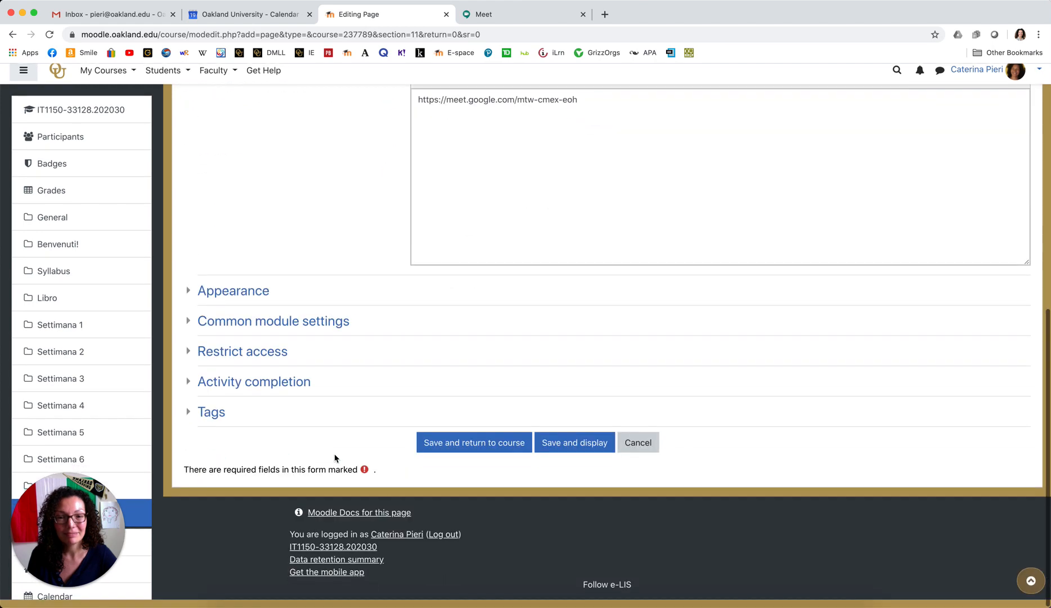
Save and display the Google Meets page, then return to the IT1150-33128.202030 course page.
click(585, 451)
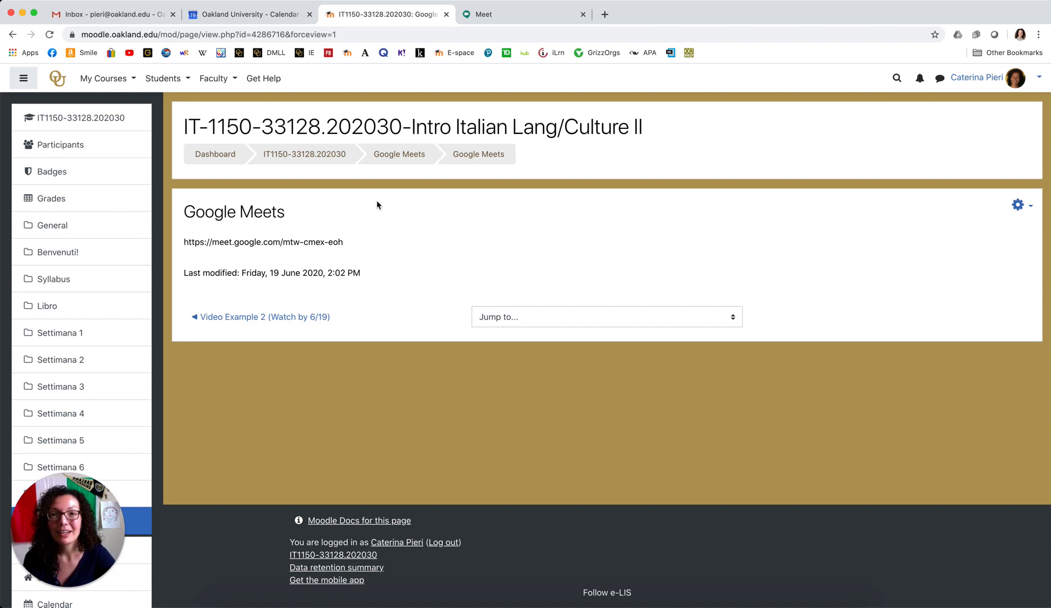
click(317, 157)
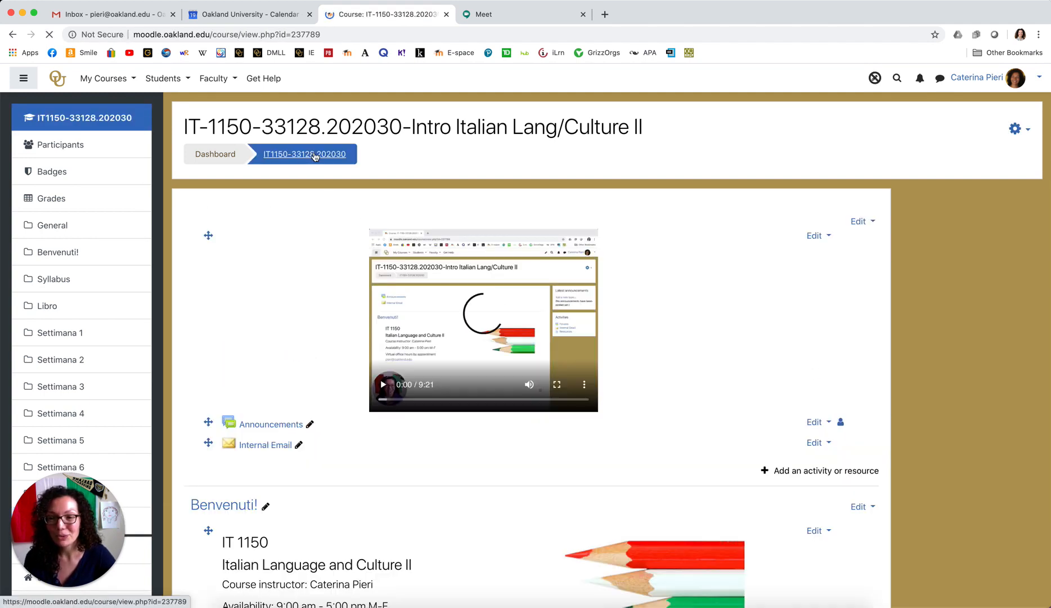
scroll(789, 480, down, 15)
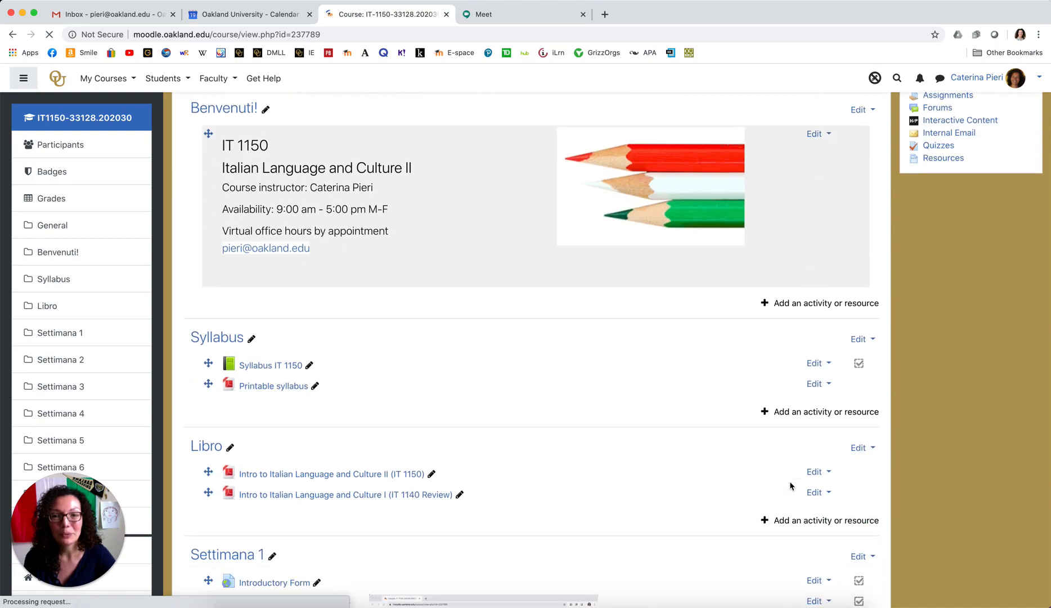
scroll(790, 486, down, 20)
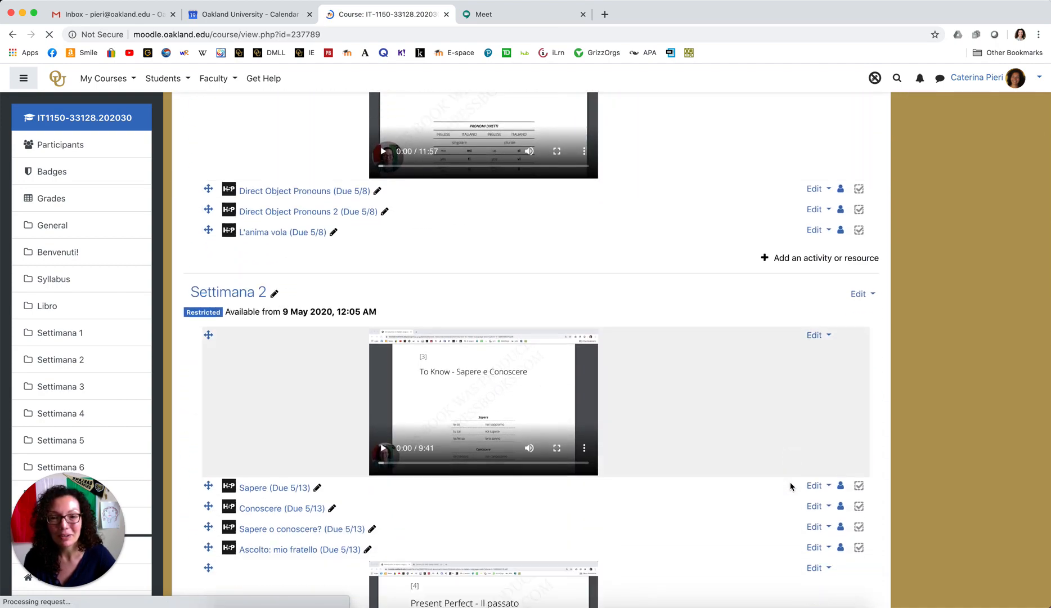
scroll(790, 486, down, 20)
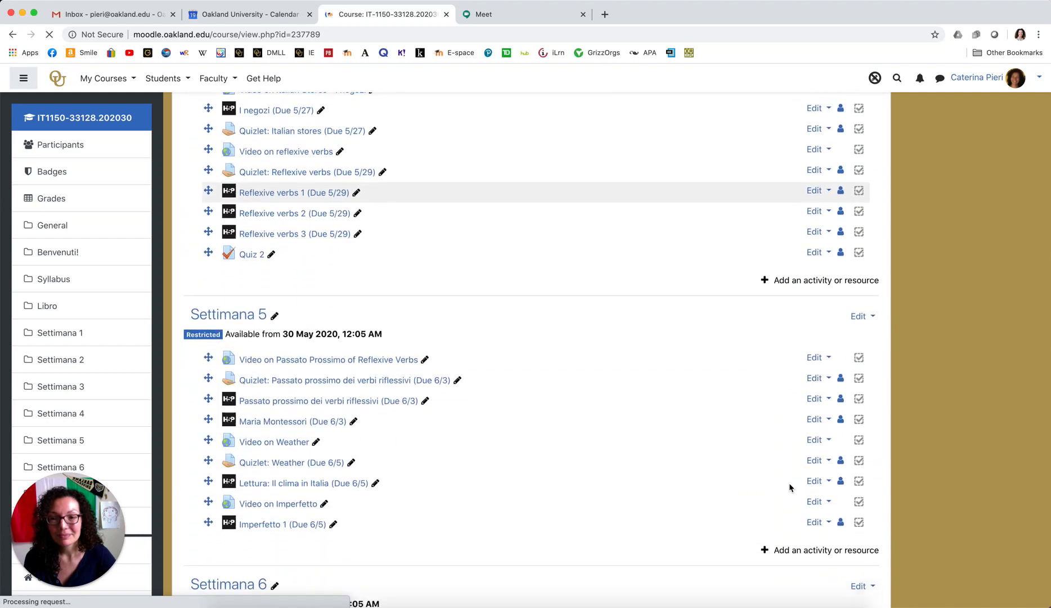
scroll(788, 487, down, 5)
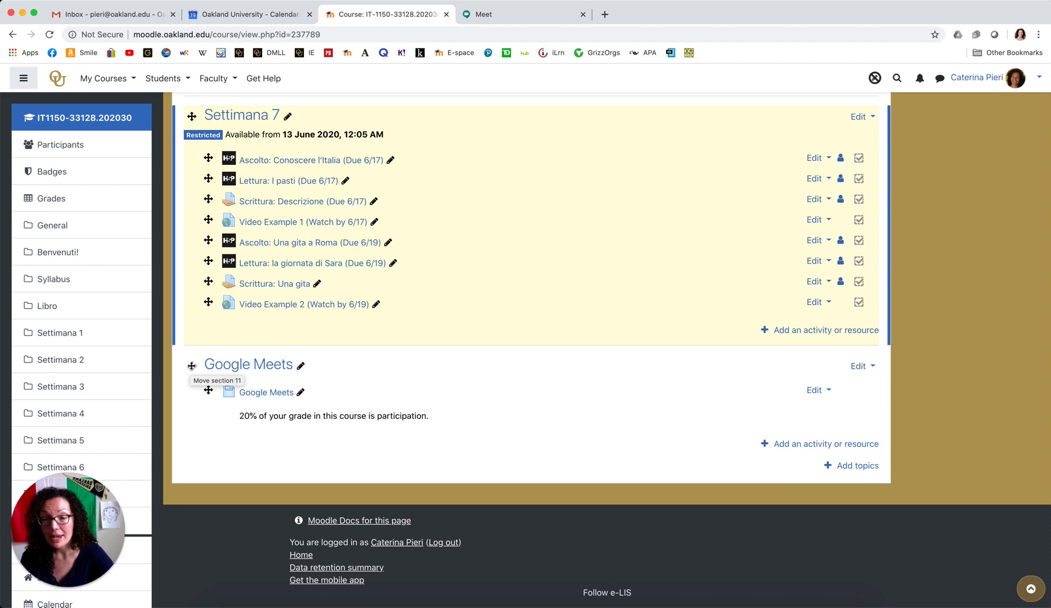
Drag the Google Meets section up between Benvenuti! and Syllabus.
drag(191, 366, 218, 251)
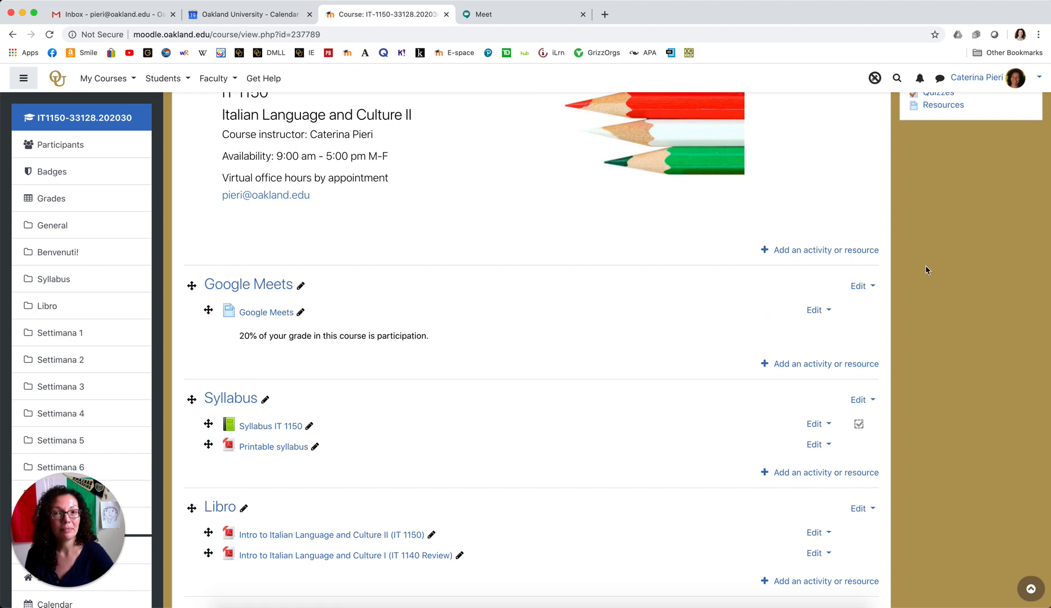
scroll(929, 269, up, 3)
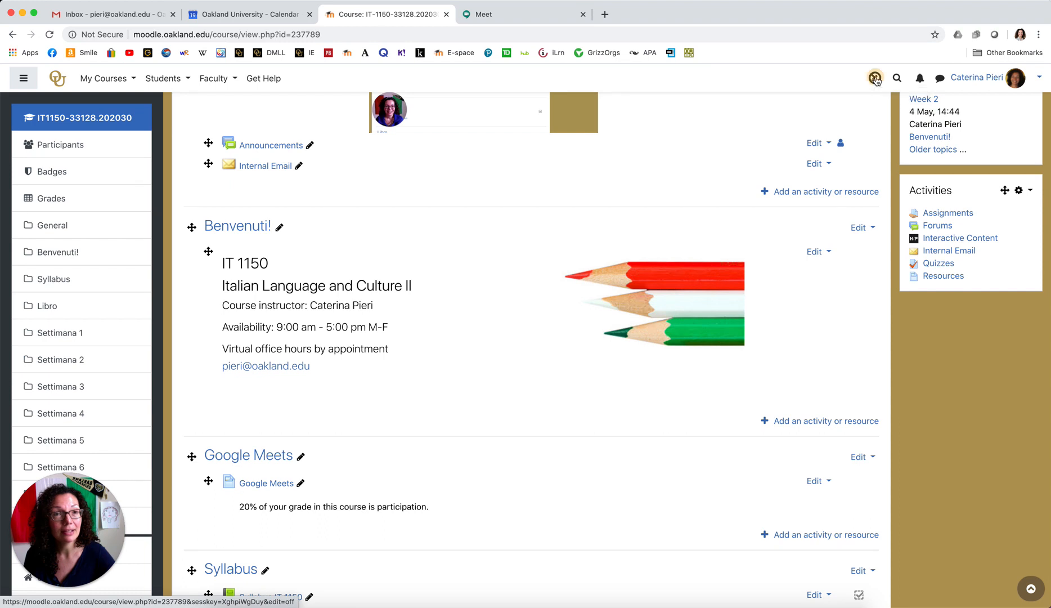
Turn editing off to view the course with Google Meets below Benvenuti! and above Syllabus.
click(875, 79)
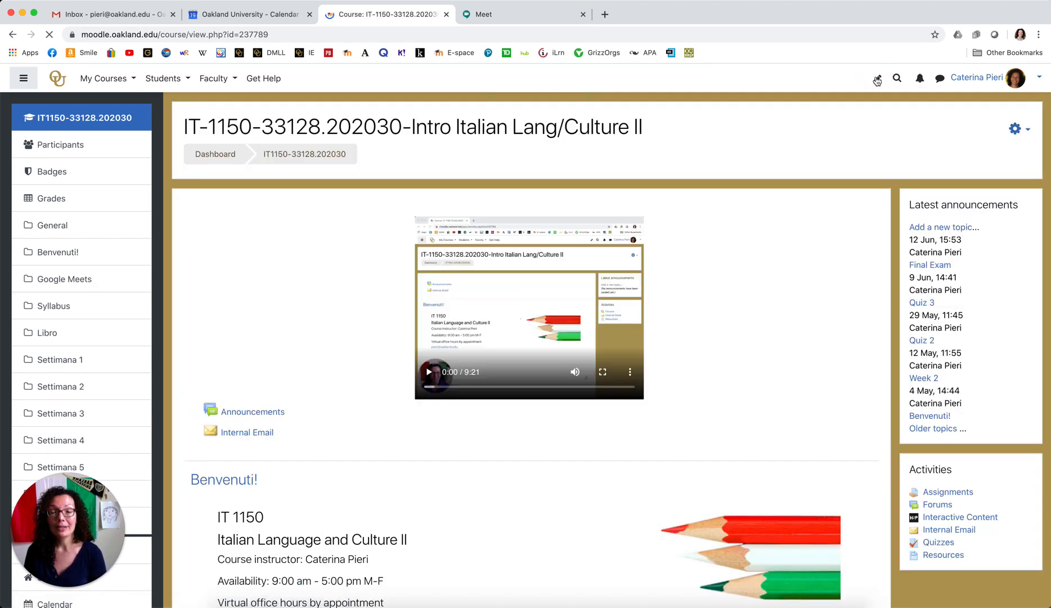